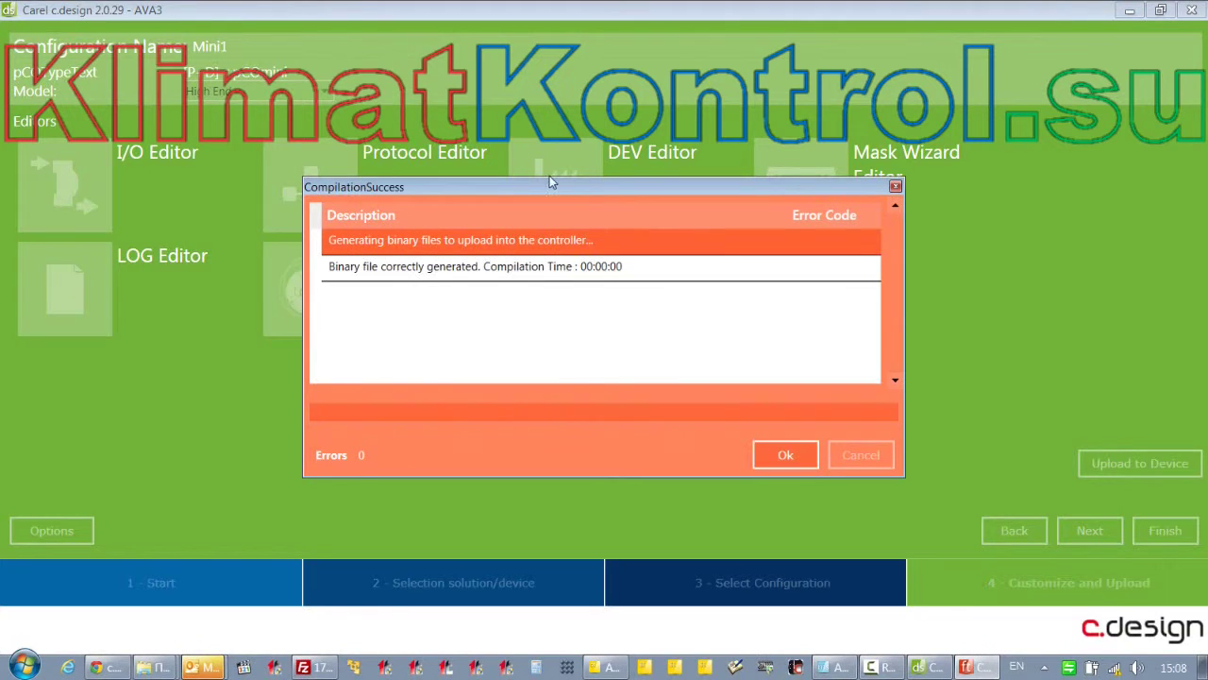
Dismiss the compilation report and bring up the c.factory window for uploading to the device.
key(Return)
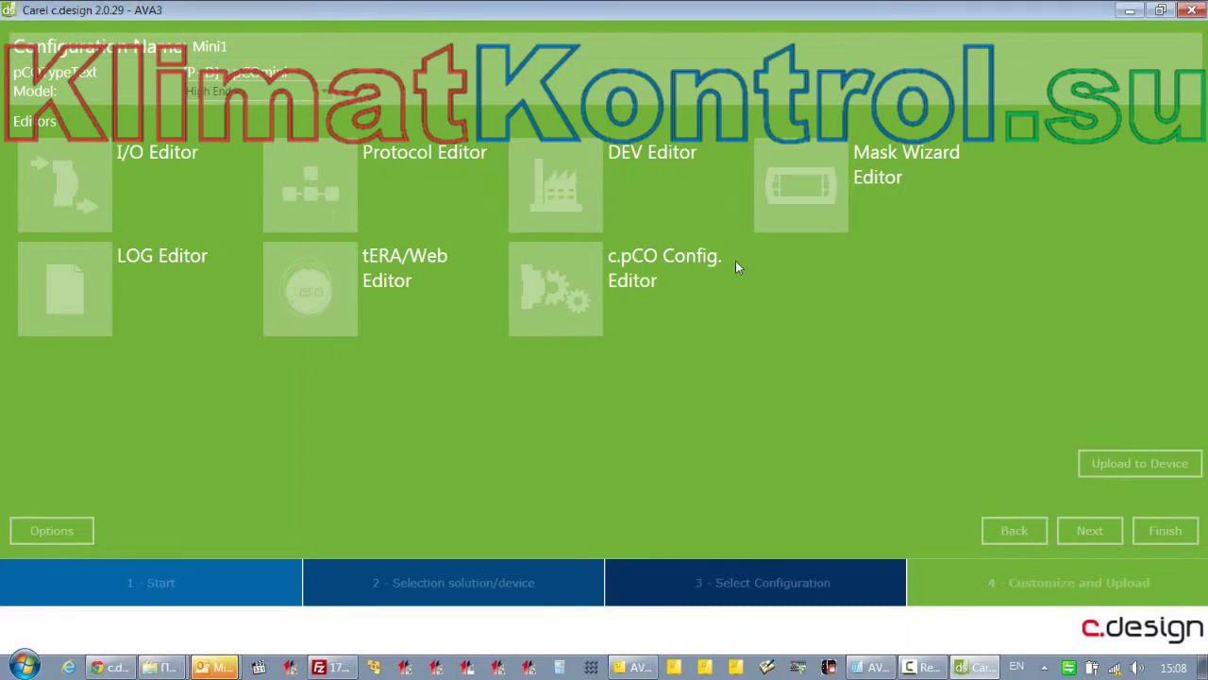
drag(533, 27, 516, 24)
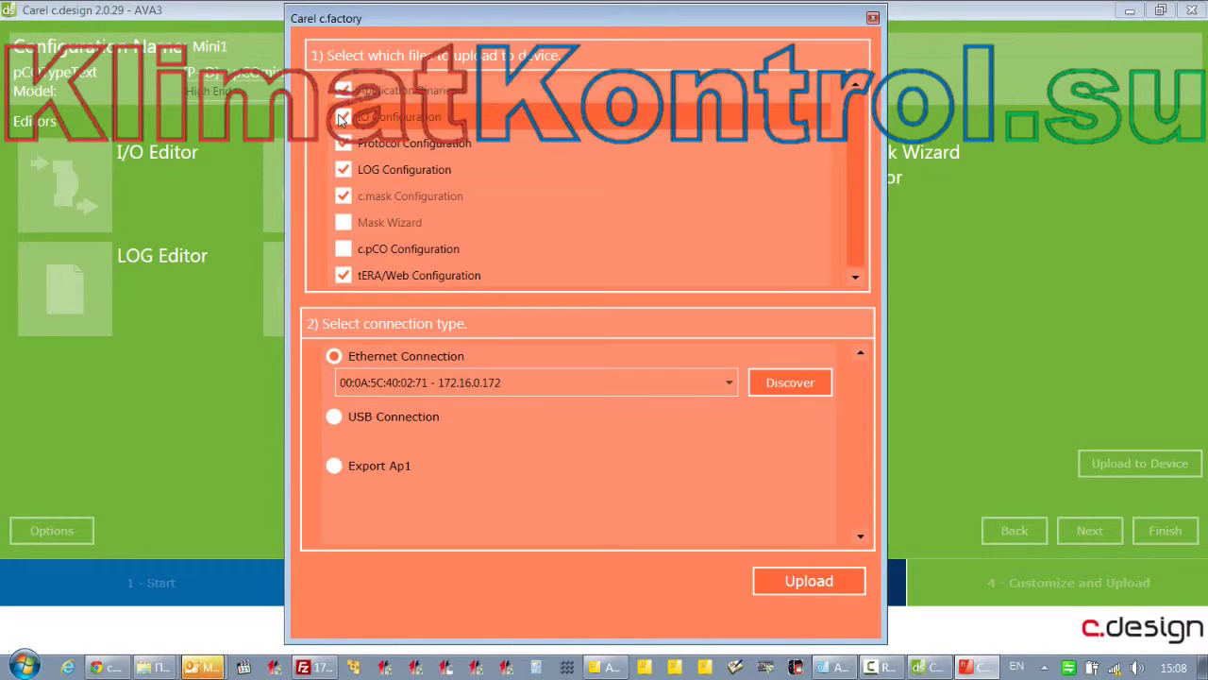
Try excluding and re-including the Protocol, LOG and tERA/Web configurations and toggling c.pCO Configuration in the files to upload.
click(342, 169)
click(343, 143)
click(342, 275)
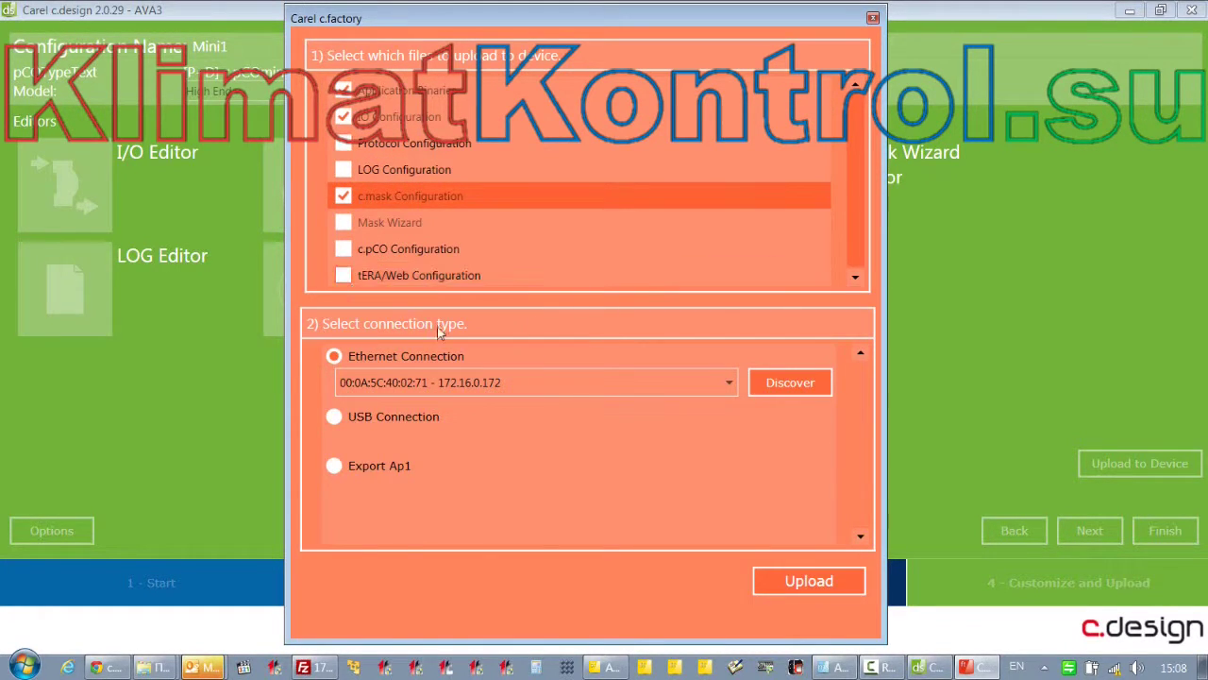
click(343, 144)
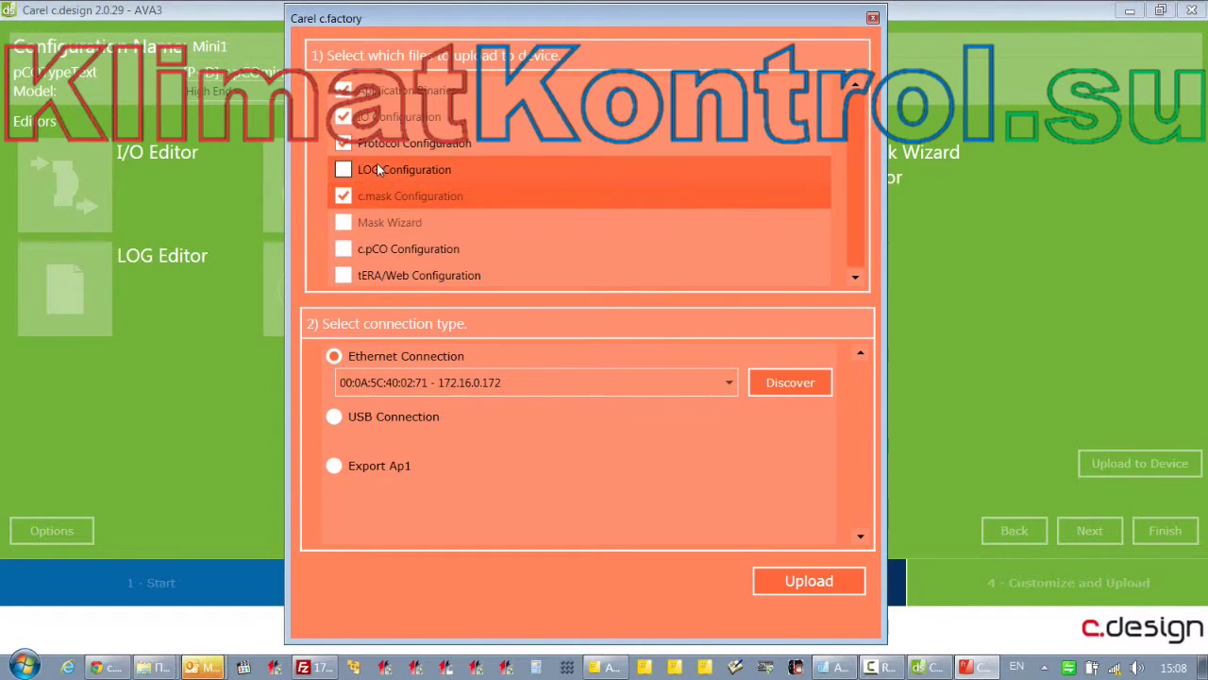
click(345, 174)
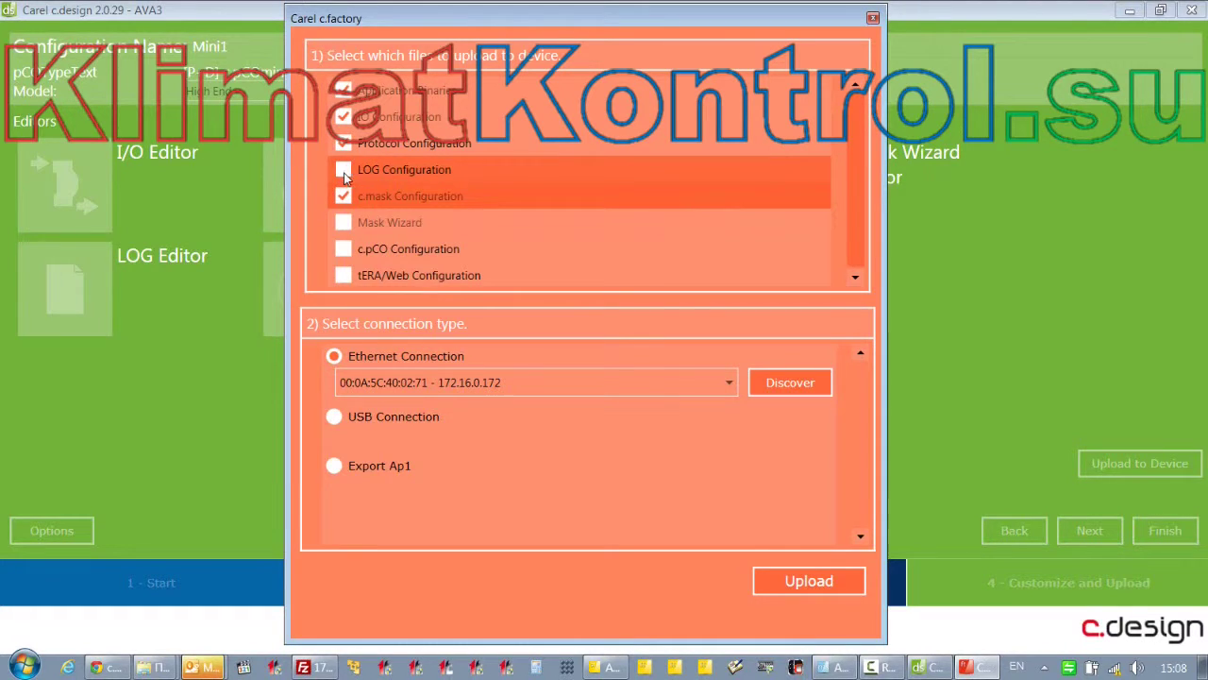
click(342, 248)
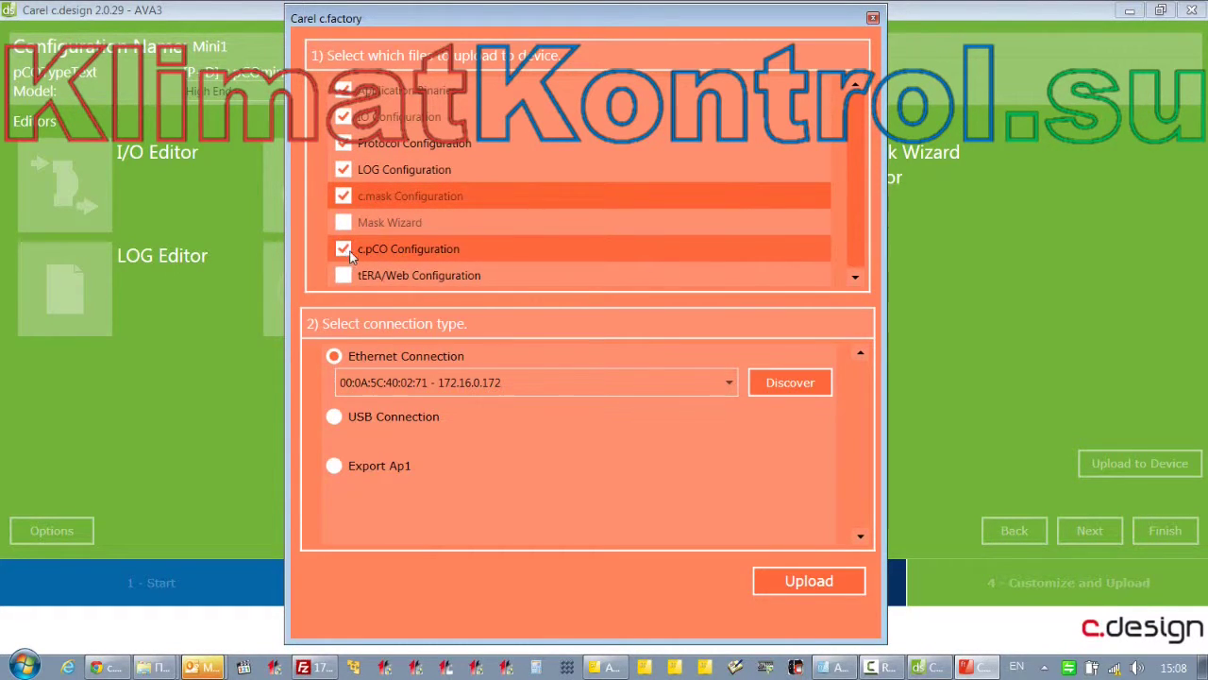
click(346, 274)
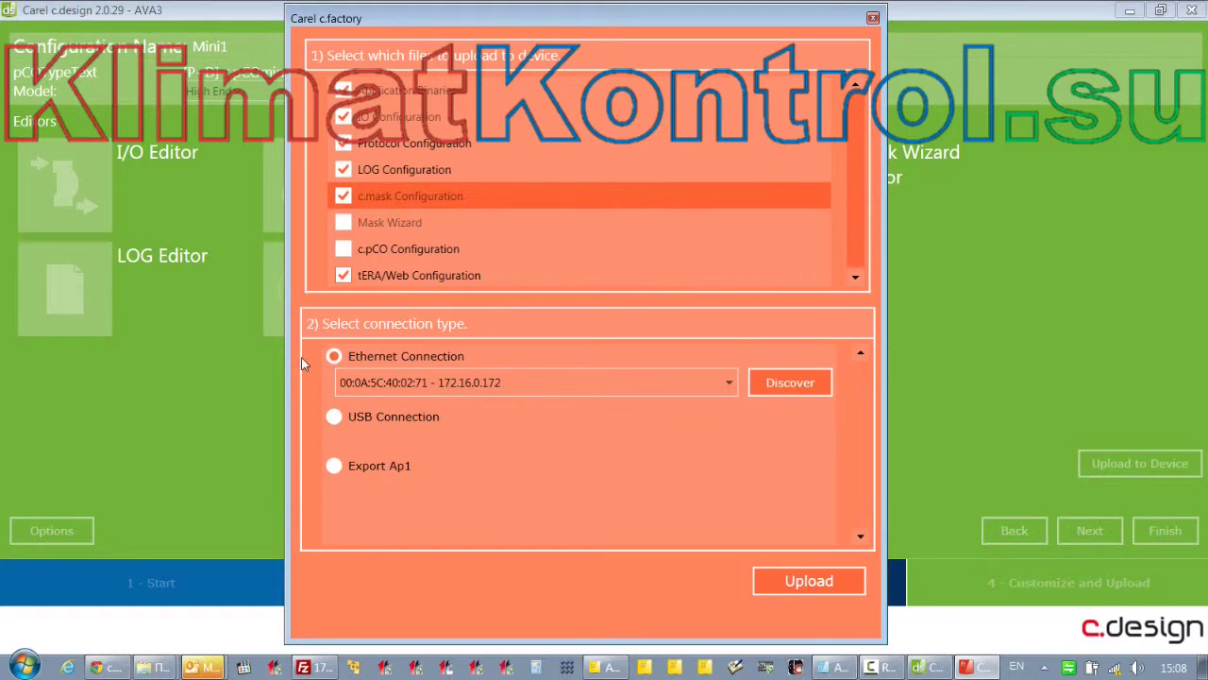
Select USB Connection as the connection type and check its list of available devices.
click(334, 416)
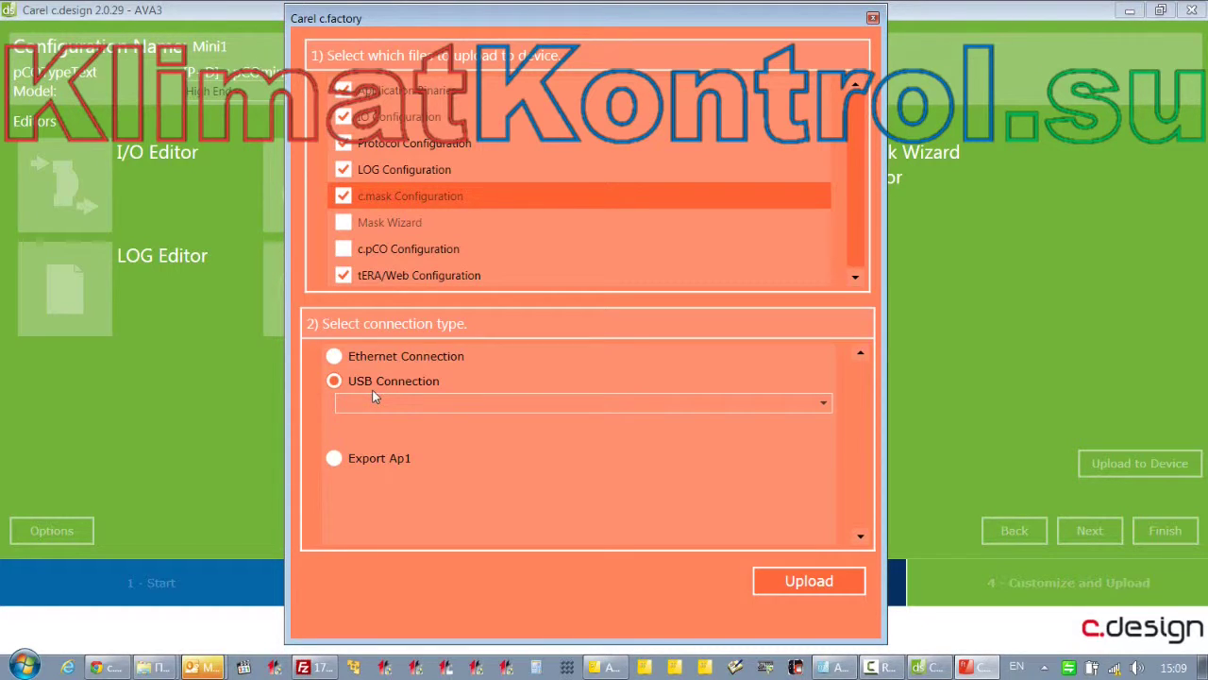
click(404, 407)
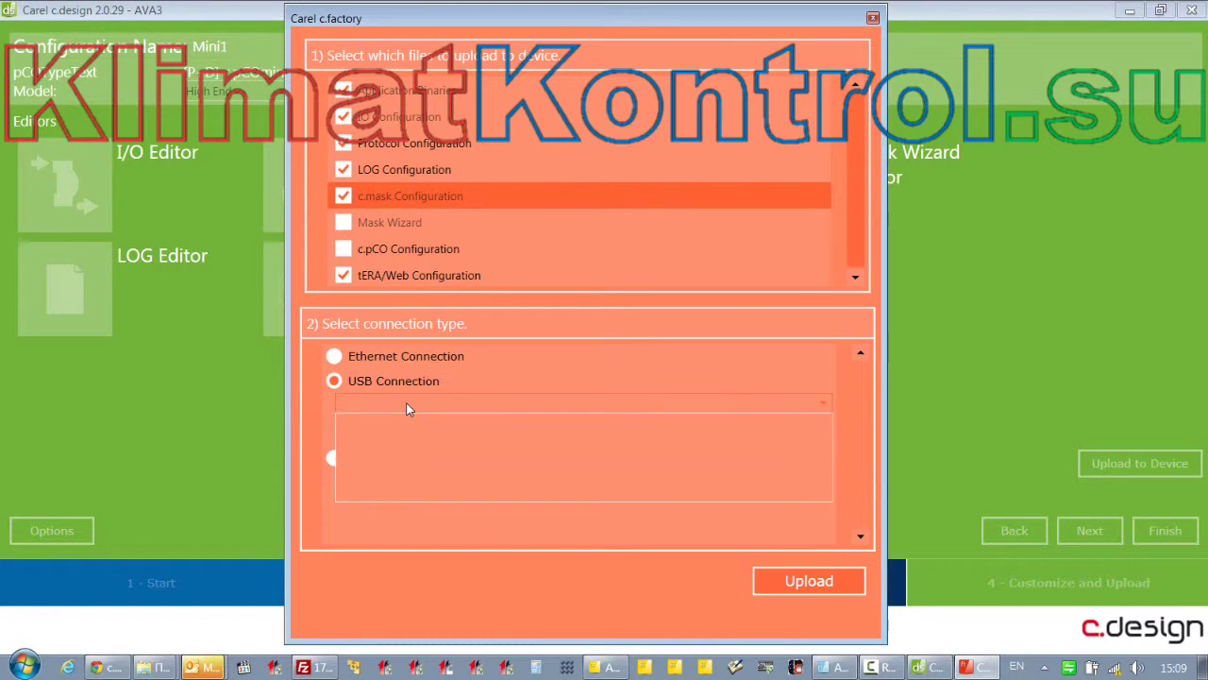
click(406, 407)
click(408, 408)
click(561, 405)
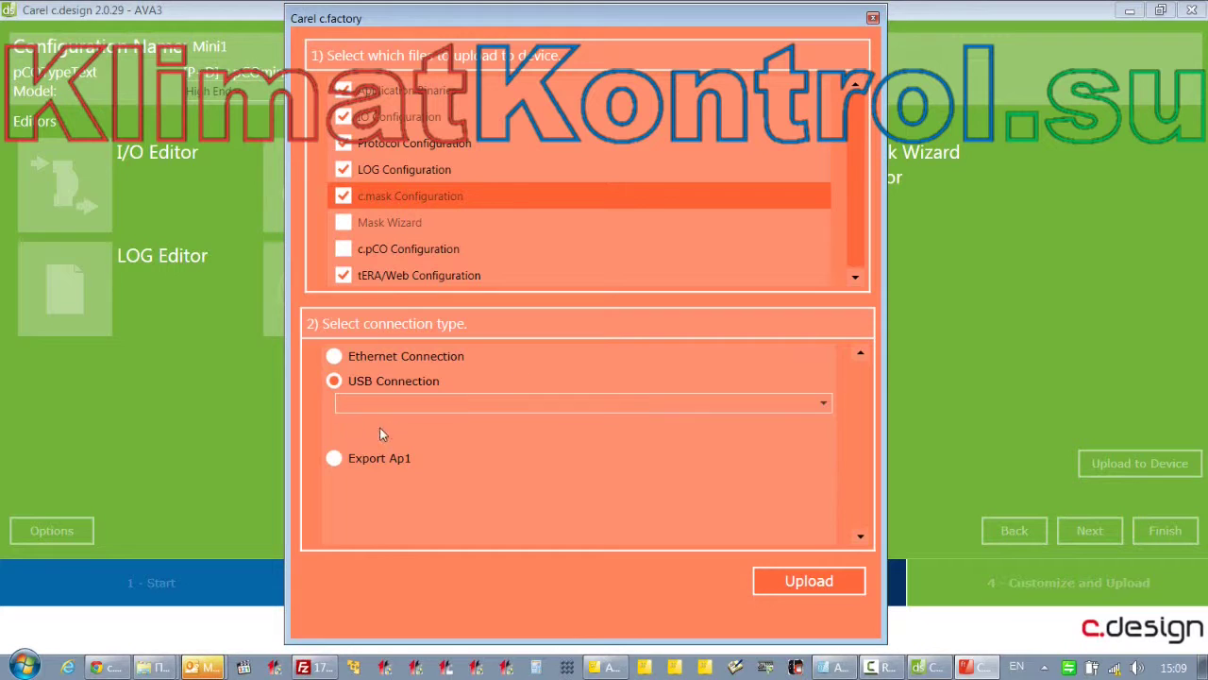
Choose Export Ap1 as the connection type and bring its full set of options into view.
click(336, 460)
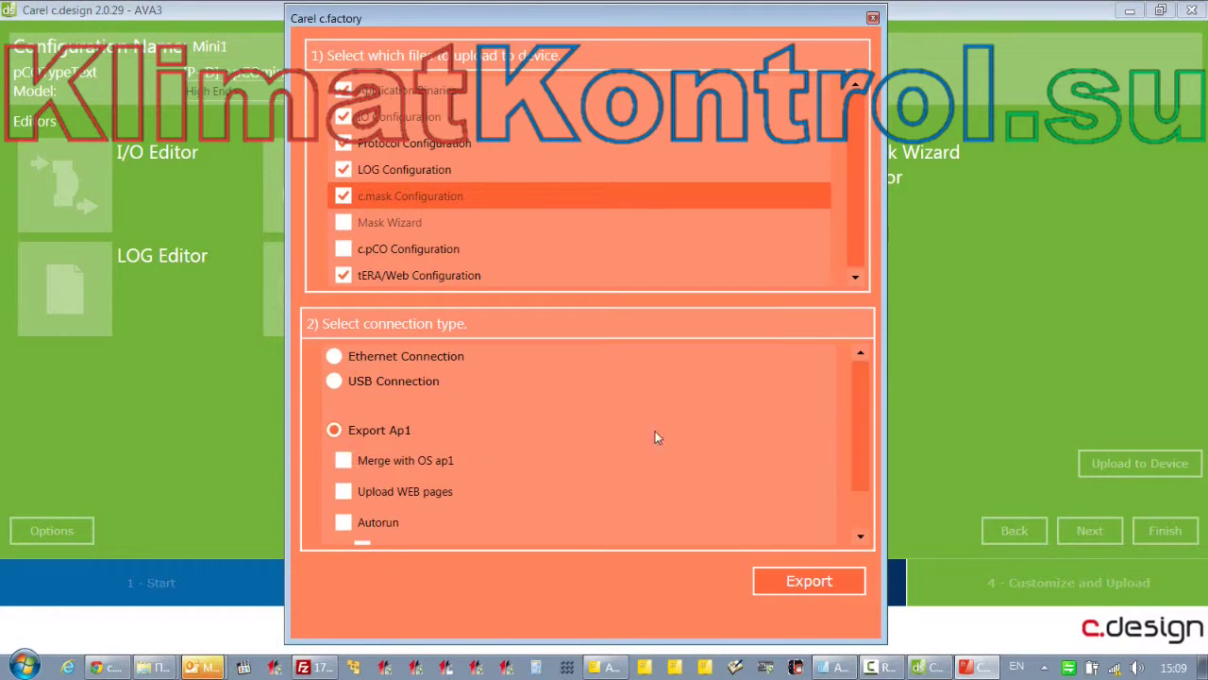
mouse_move(856, 416)
mouse_down()
mouse_move(854, 458)
mouse_move(860, 422)
mouse_up()
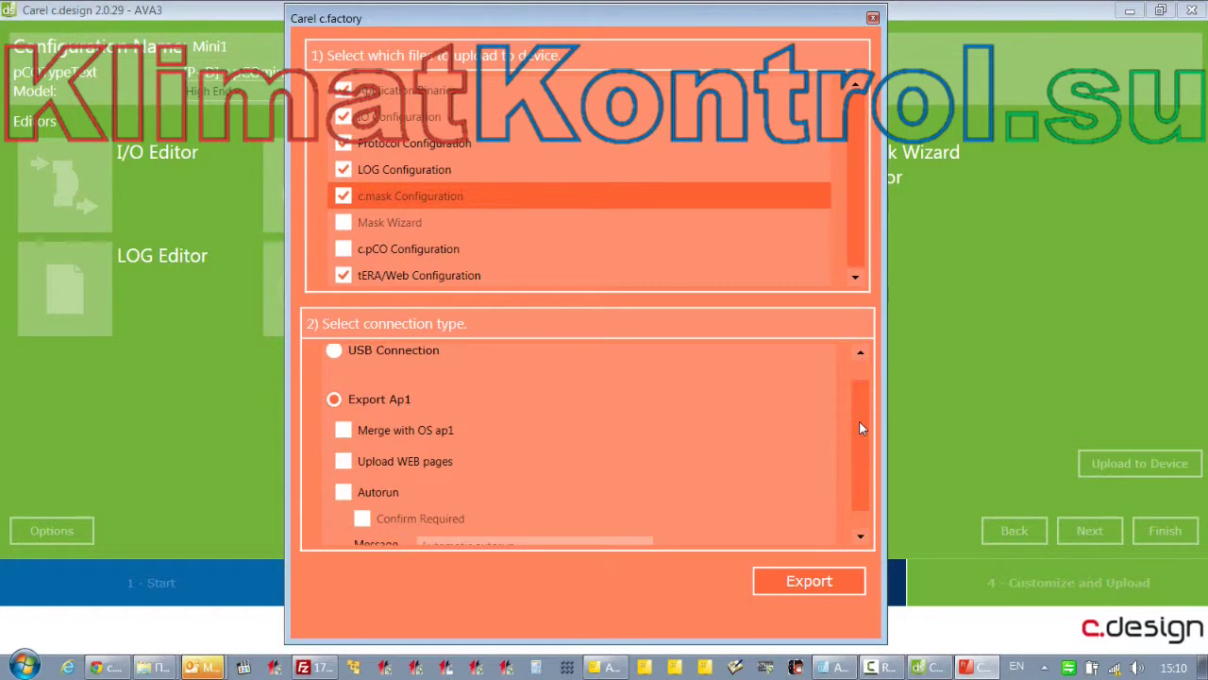
scroll(856, 475, down, 1)
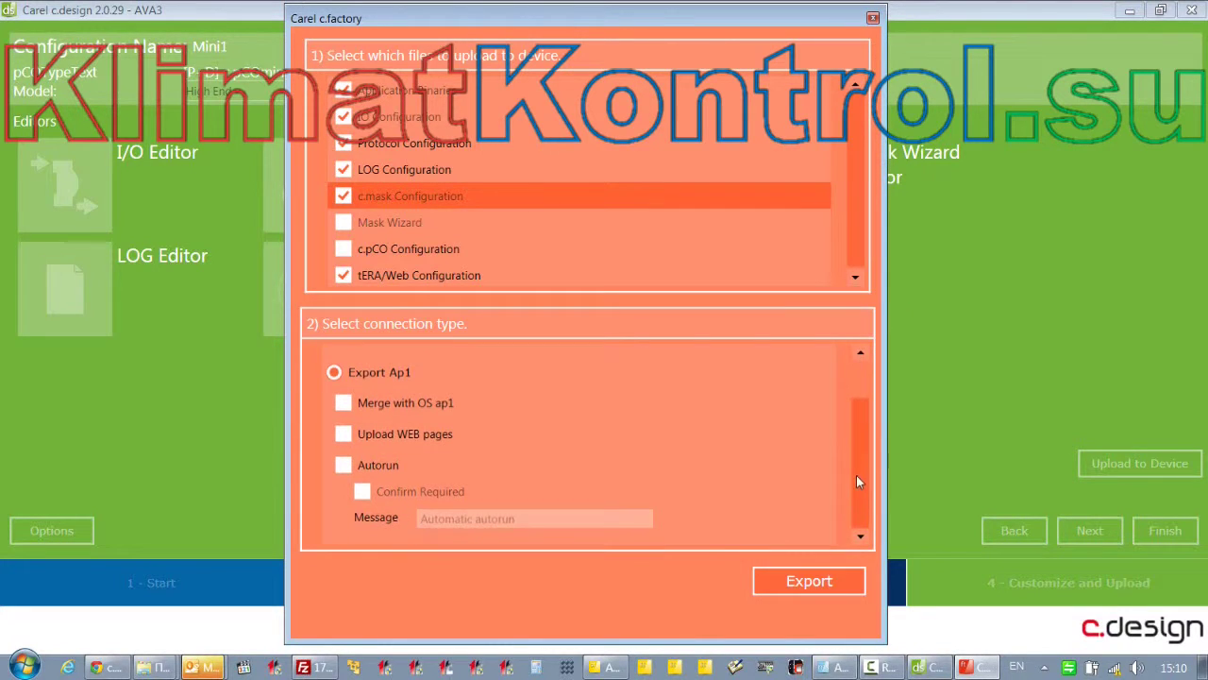
Try the Autorun option, switching Confirm Required off and on, and disable Autorun again.
click(343, 466)
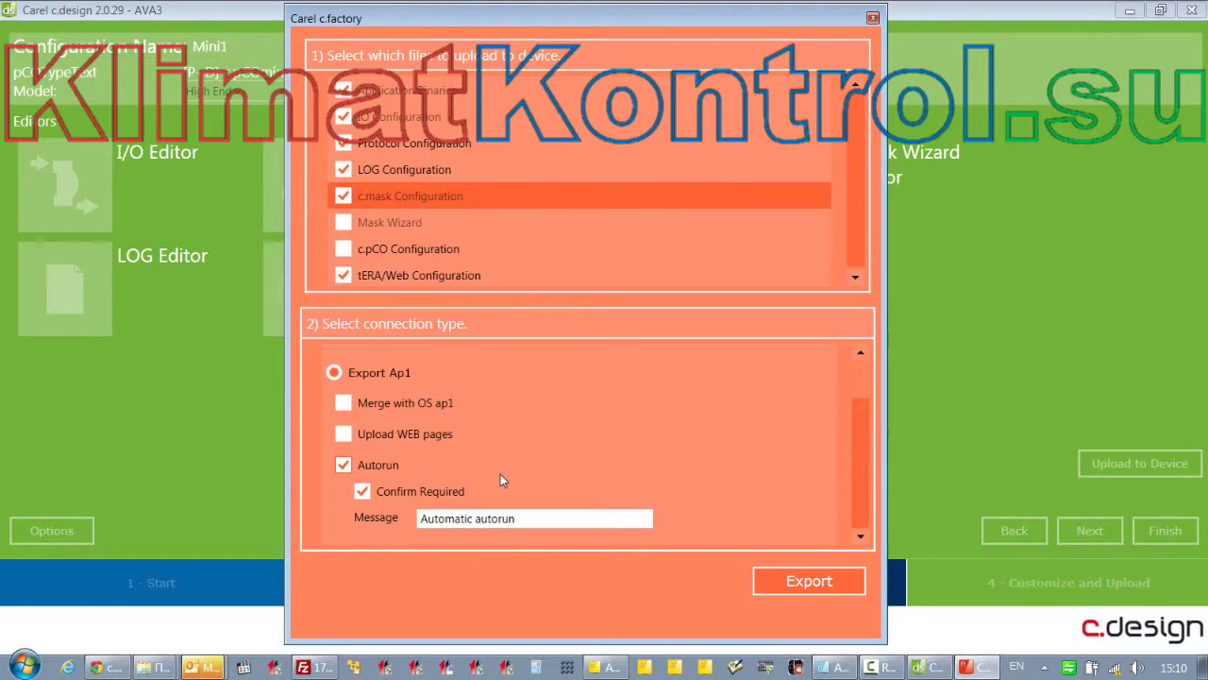
click(362, 491)
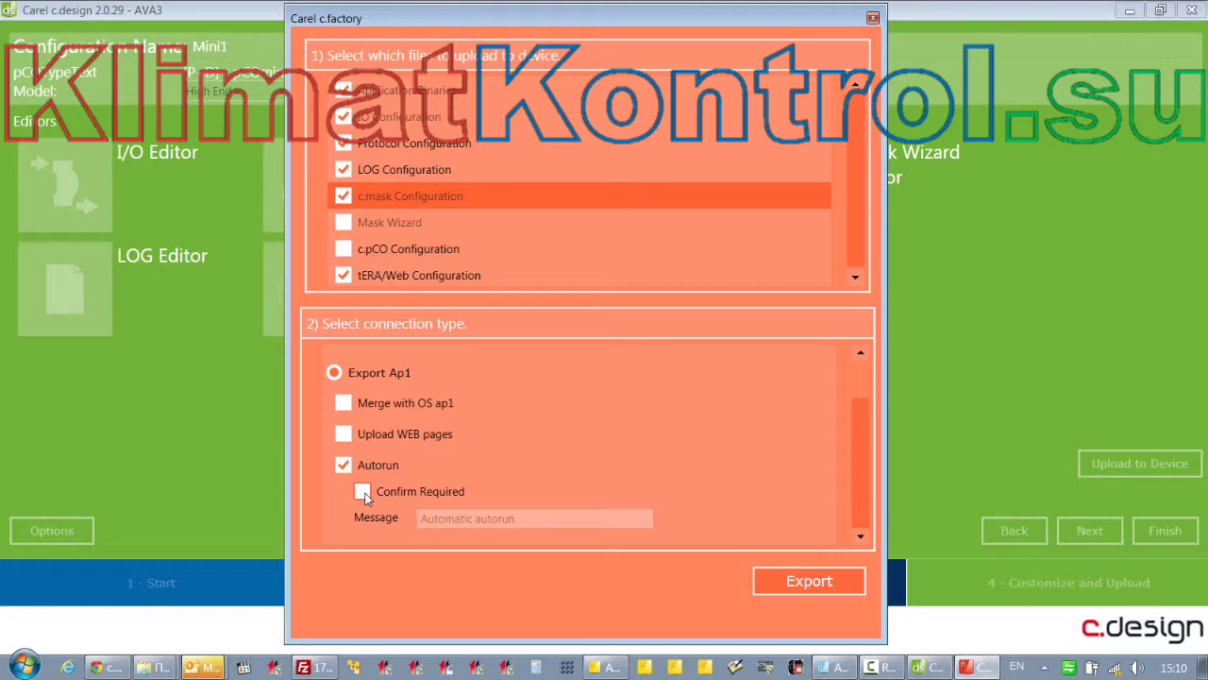
click(366, 497)
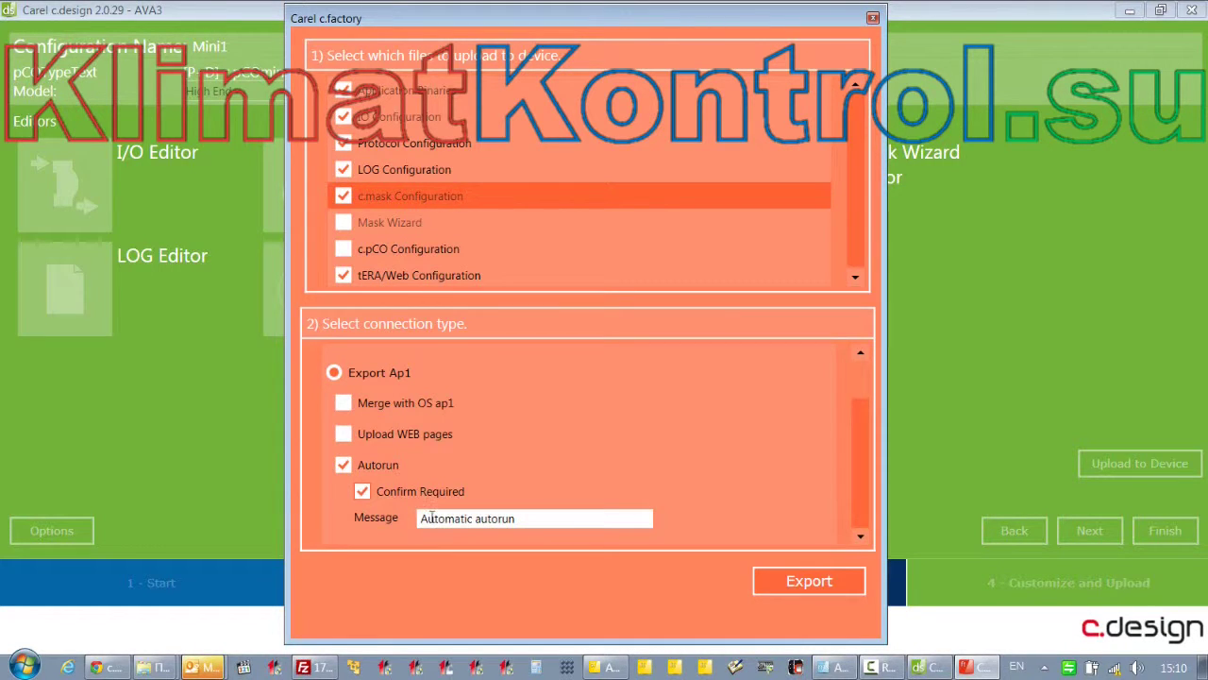
click(343, 465)
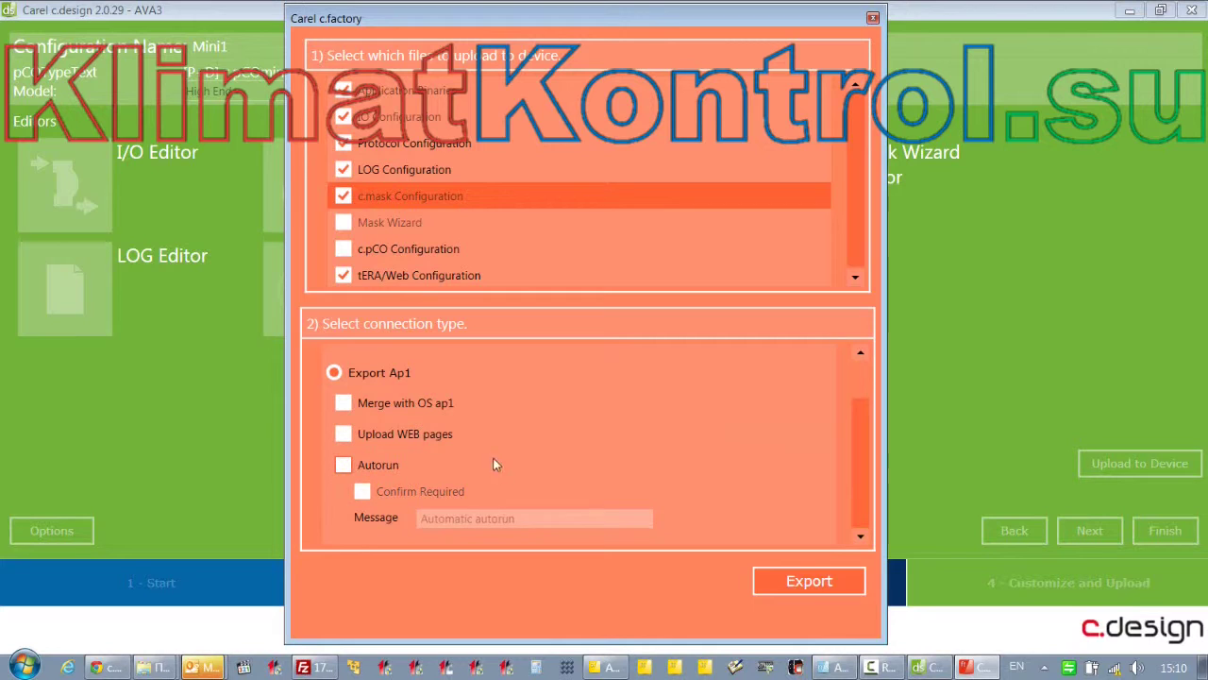
Try Merge with OS ap1, cancel choosing the AP1 file and disable the option again.
click(345, 406)
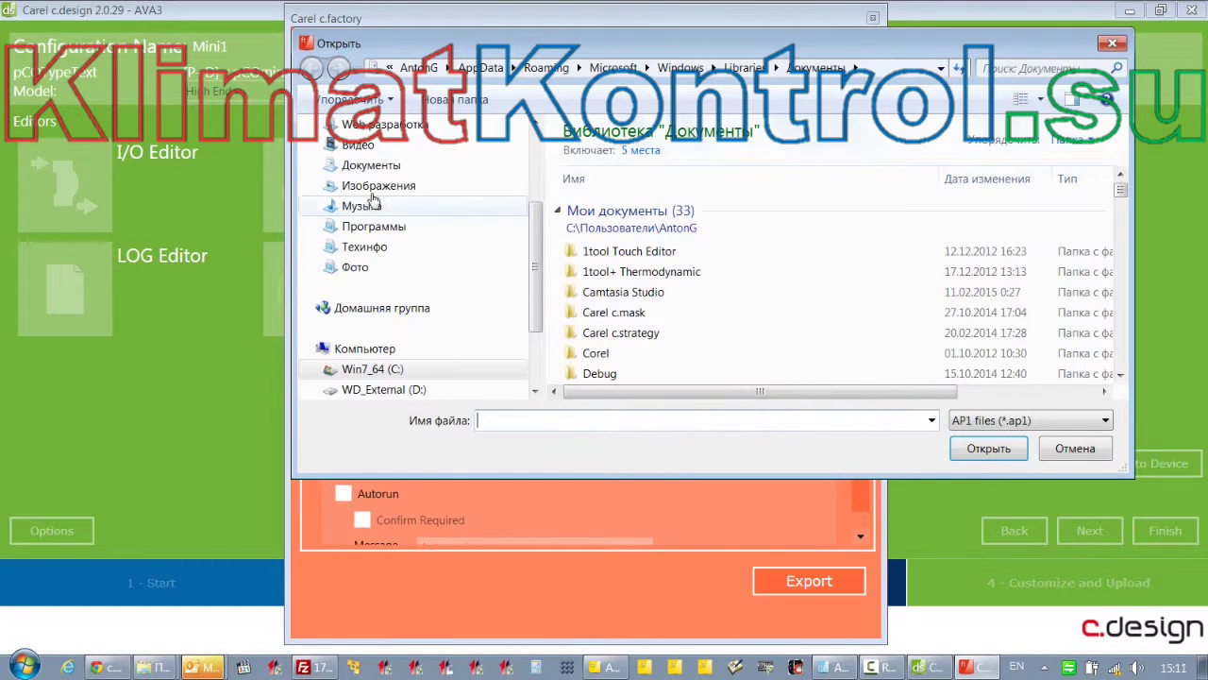
click(1075, 449)
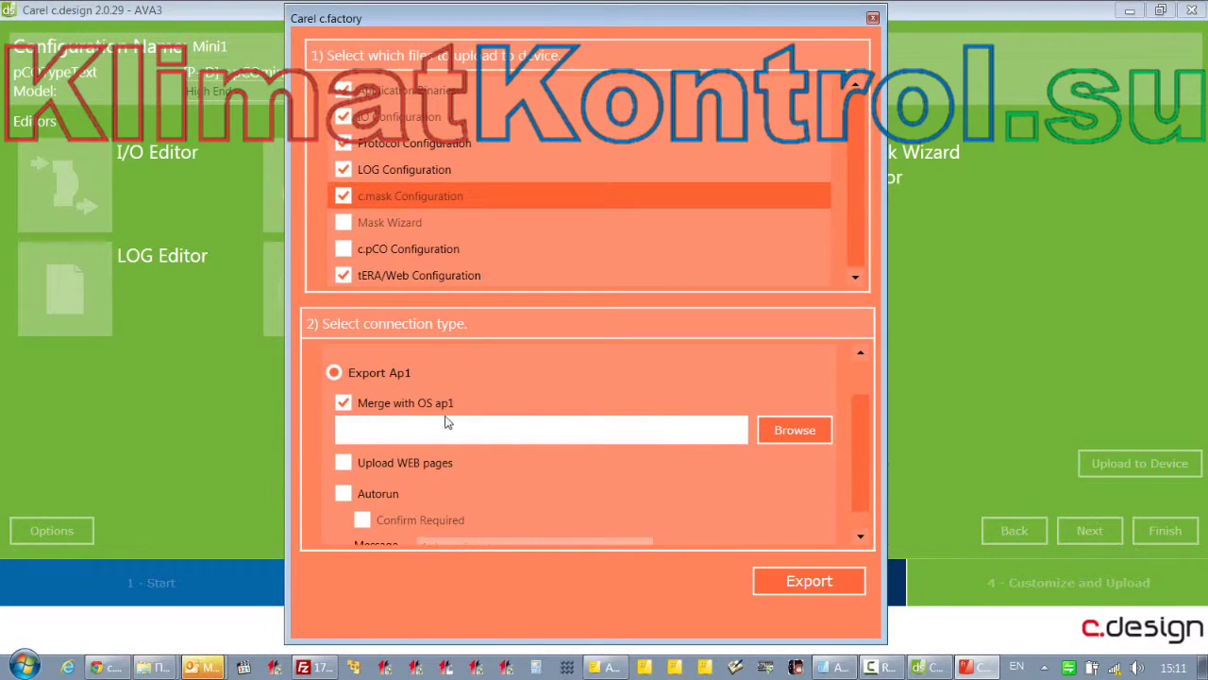
click(353, 404)
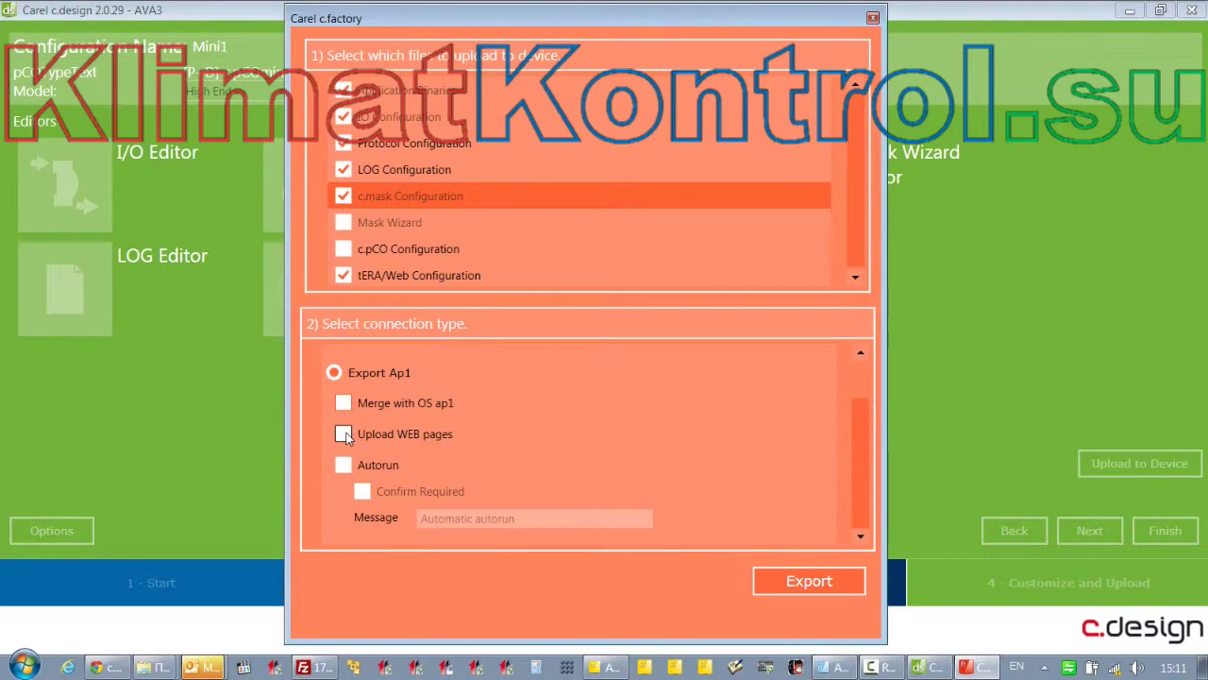
Enable Upload WEB pages for the Ap1 export, and switch to Windows Explorer to open the OneDrive folder.
click(343, 435)
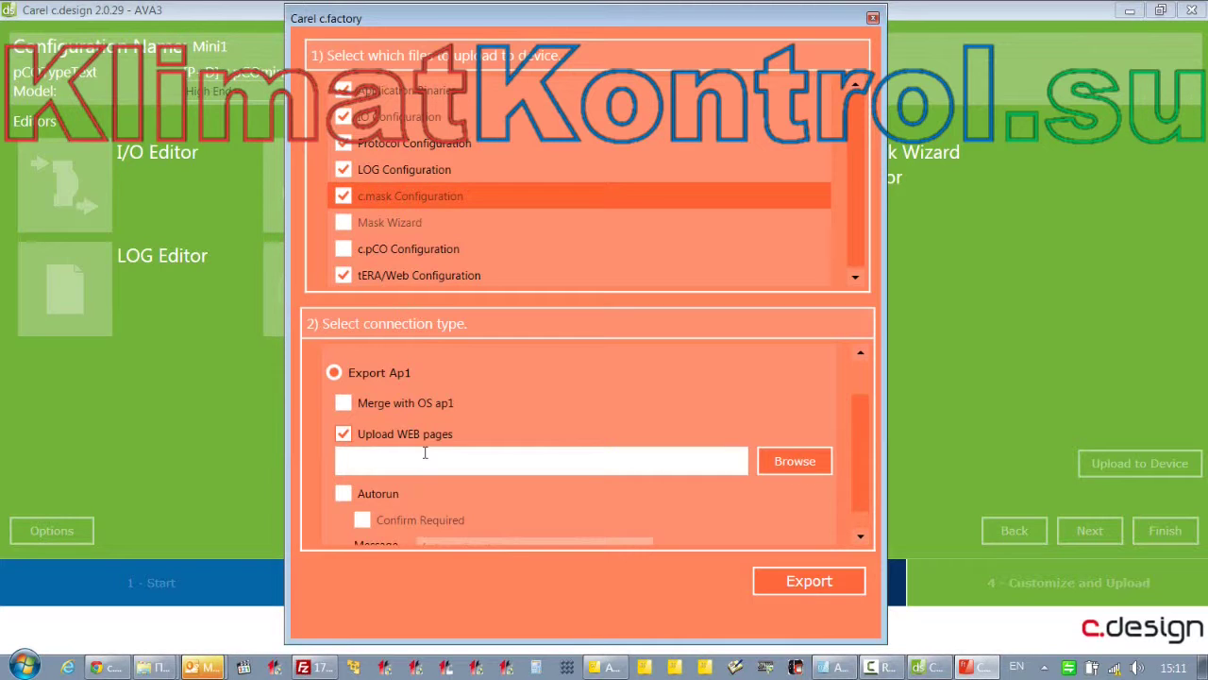
click(143, 667)
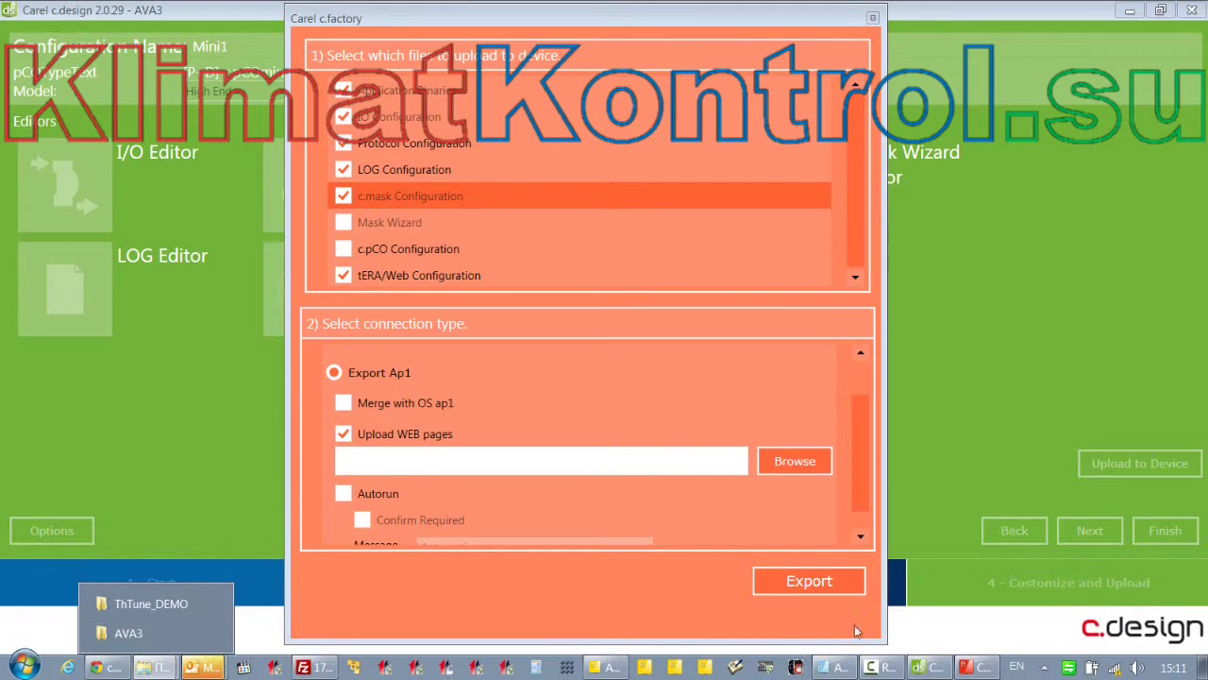
click(137, 609)
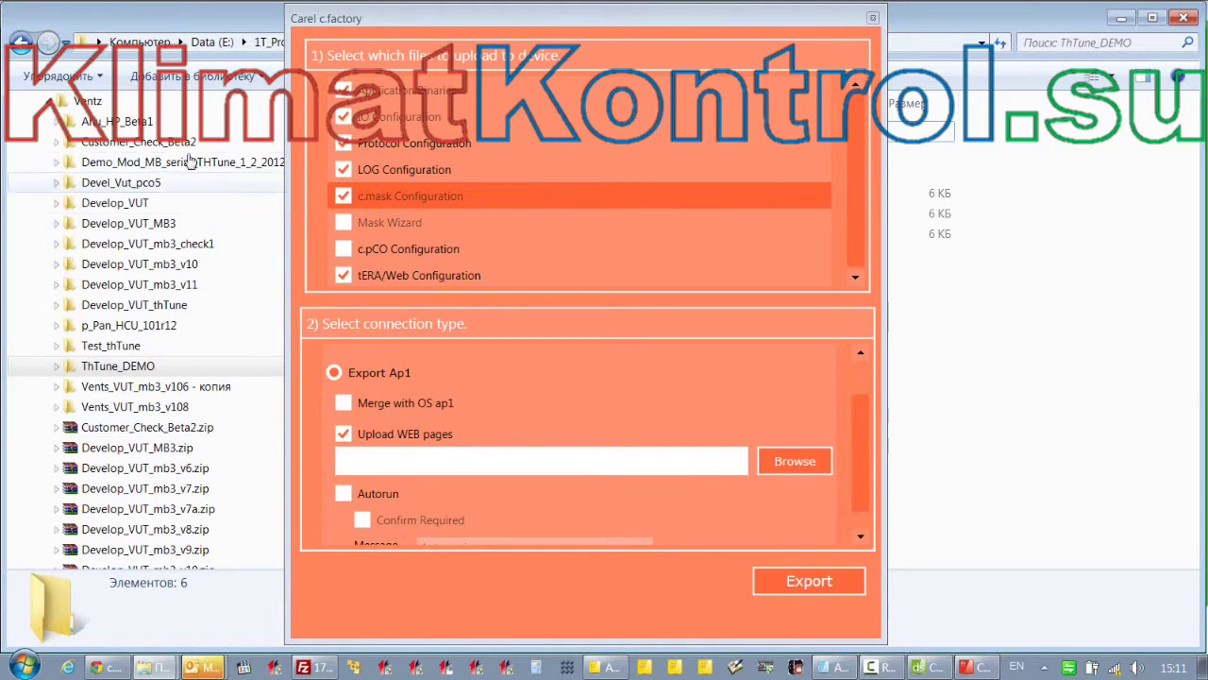
drag(604, 19, 927, 537)
scroll(272, 366, up, 10)
click(271, 189)
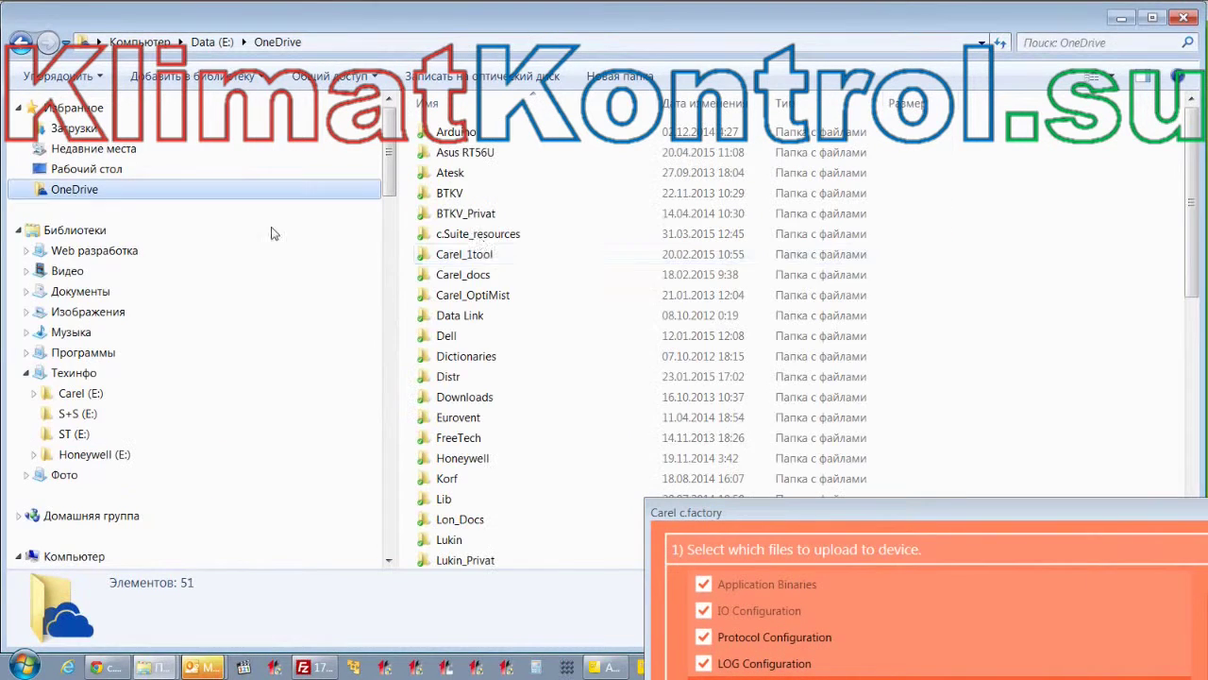
Go to c.Suite_resources, Distrib, 2.0.19 and select the web pages archive HTTP_14.zip.
double_click(465, 233)
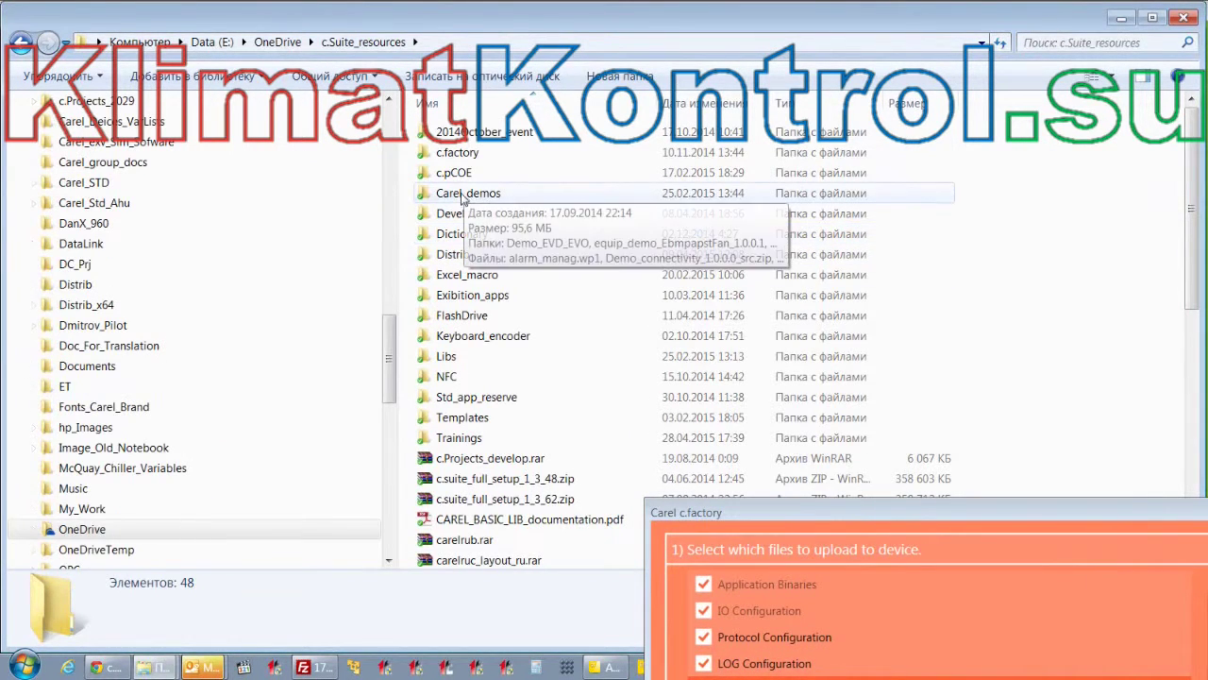
click(453, 256)
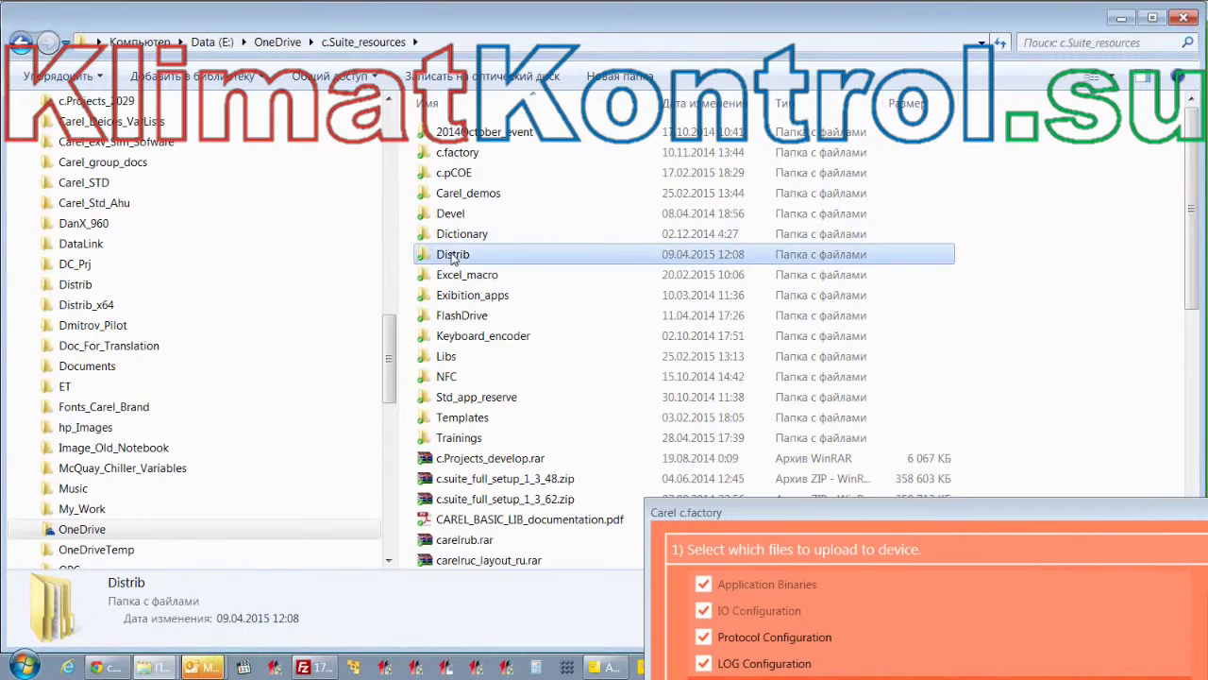
double_click(453, 256)
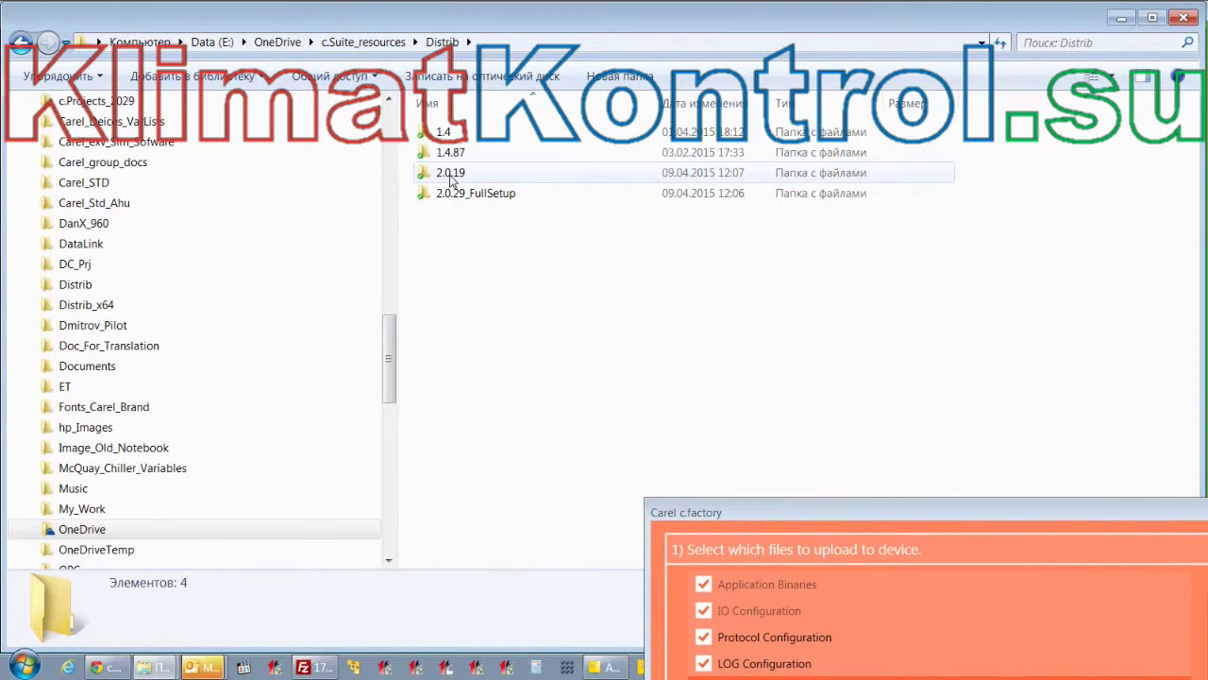
double_click(453, 177)
click(465, 217)
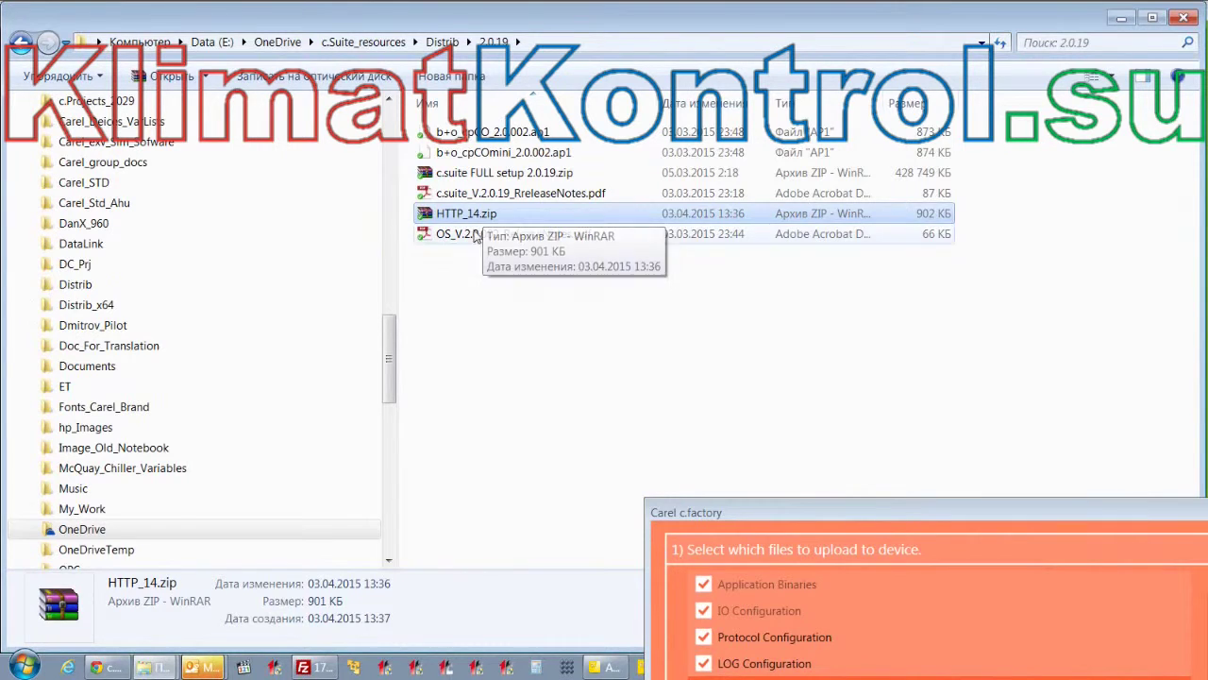
Switch to FileZilla and open the HTTP folder on the controller's remote site.
drag(770, 514, 779, 228)
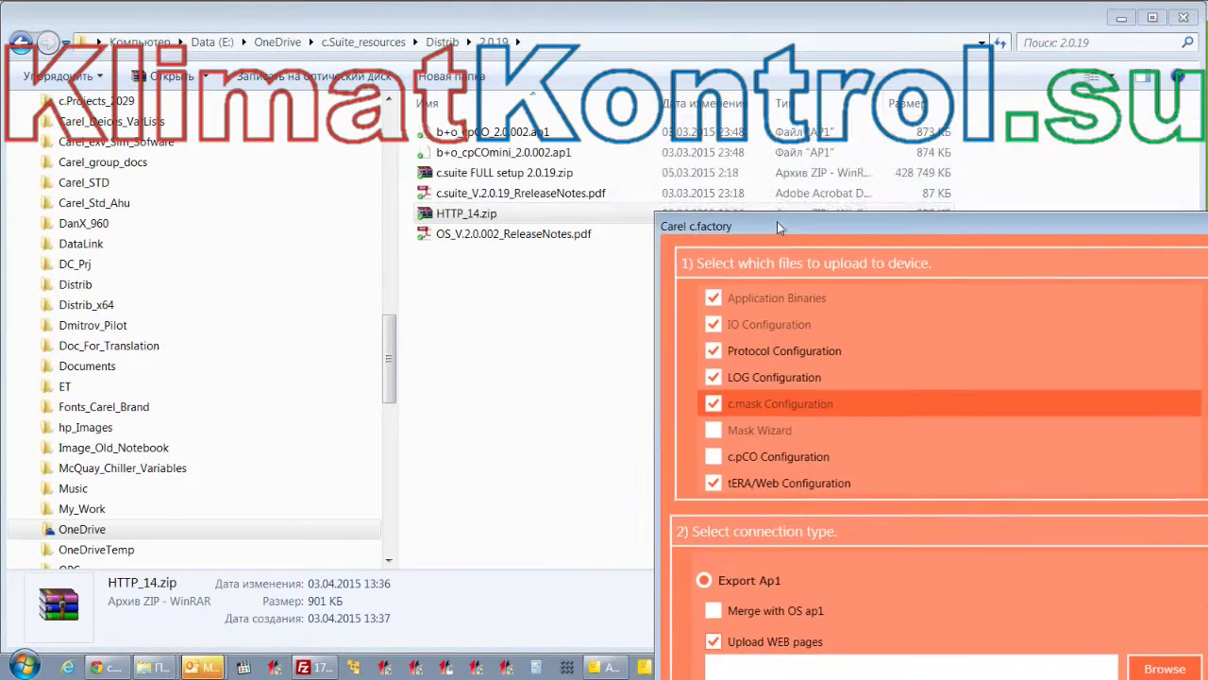
click(311, 667)
drag(845, 230, 858, 582)
double_click(596, 418)
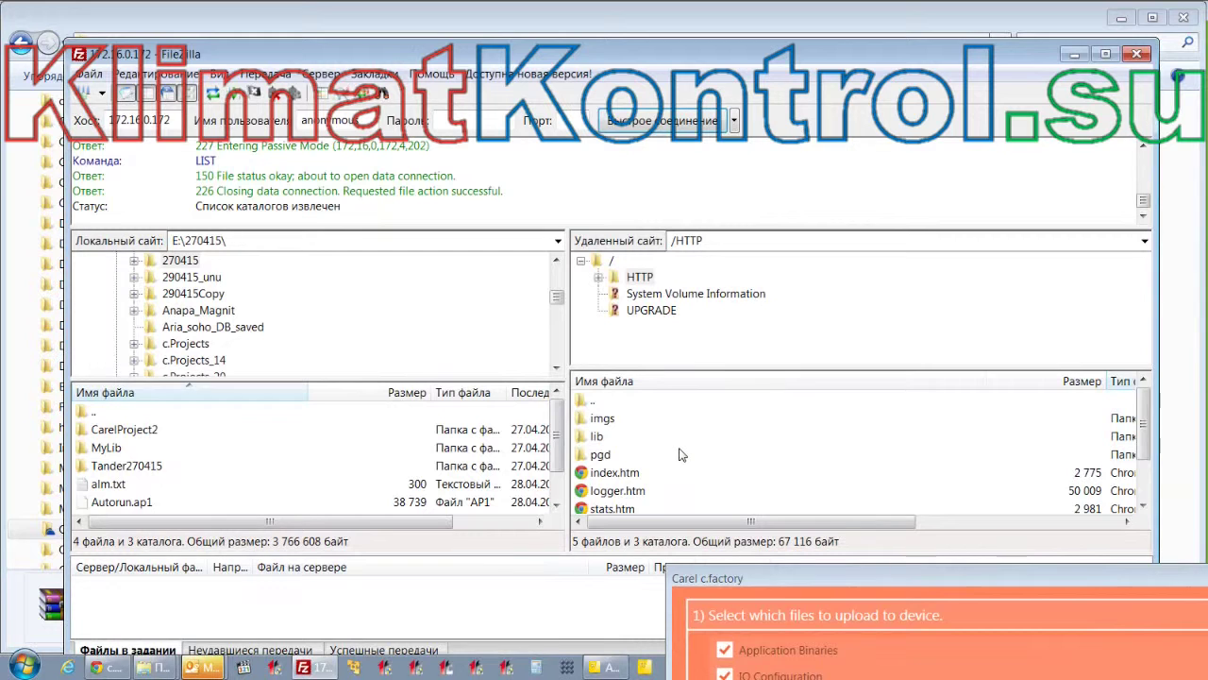
Return to the c.factory window and review the connection types and the Export Ap1 options.
drag(822, 579, 521, 33)
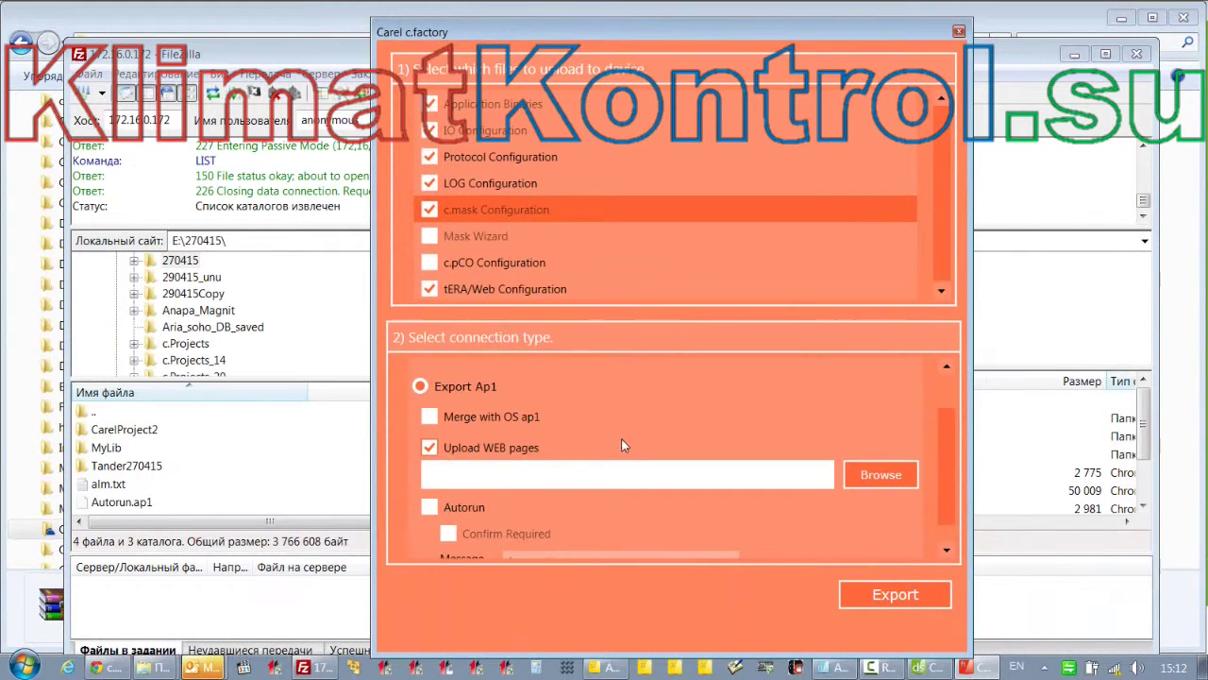
scroll(621, 444, down, 1)
scroll(621, 446, up, 3)
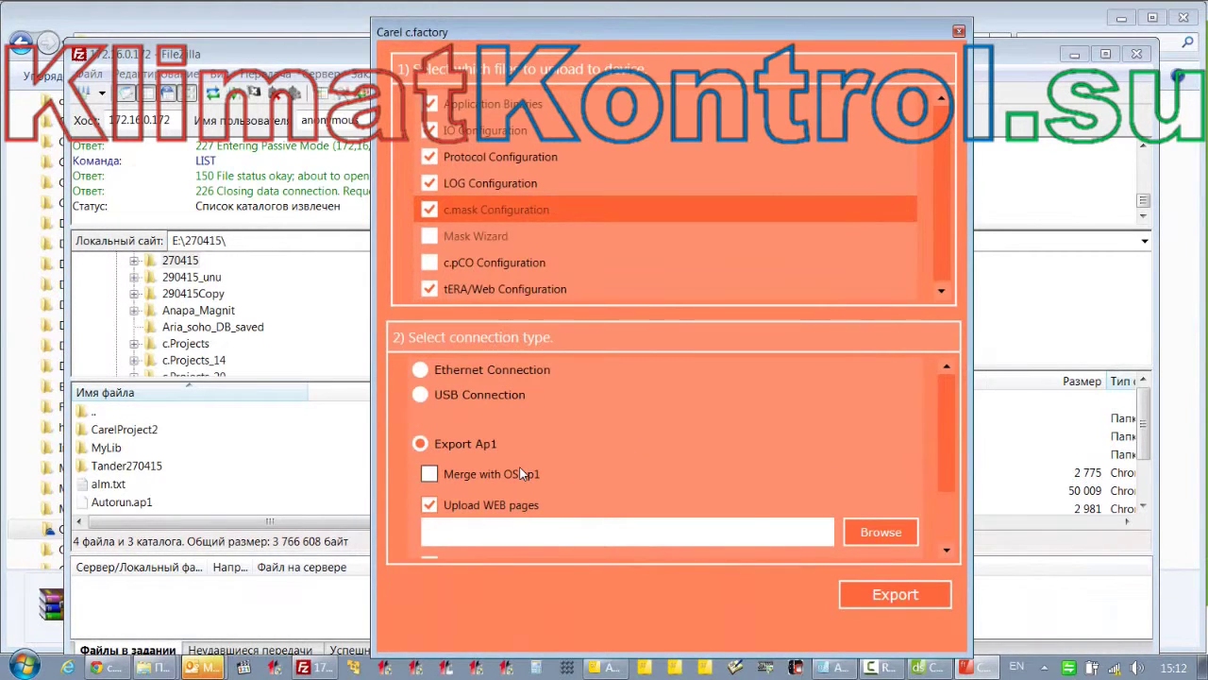
scroll(492, 536, down, 3)
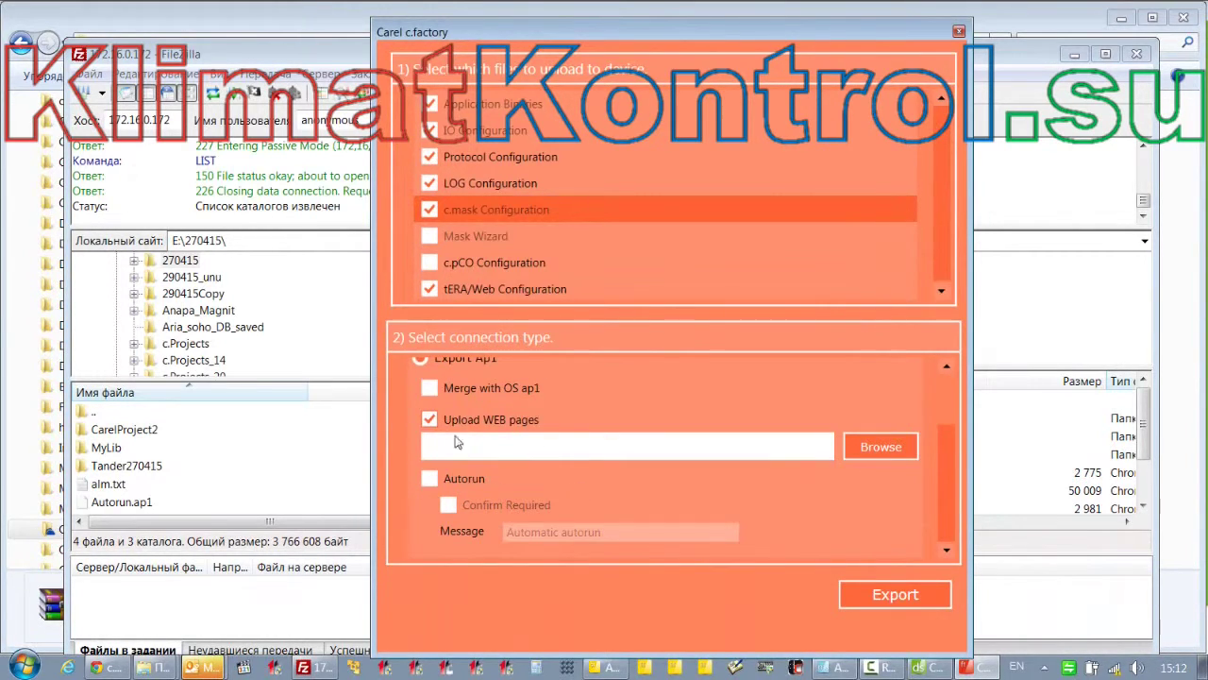
scroll(528, 489, up, 3)
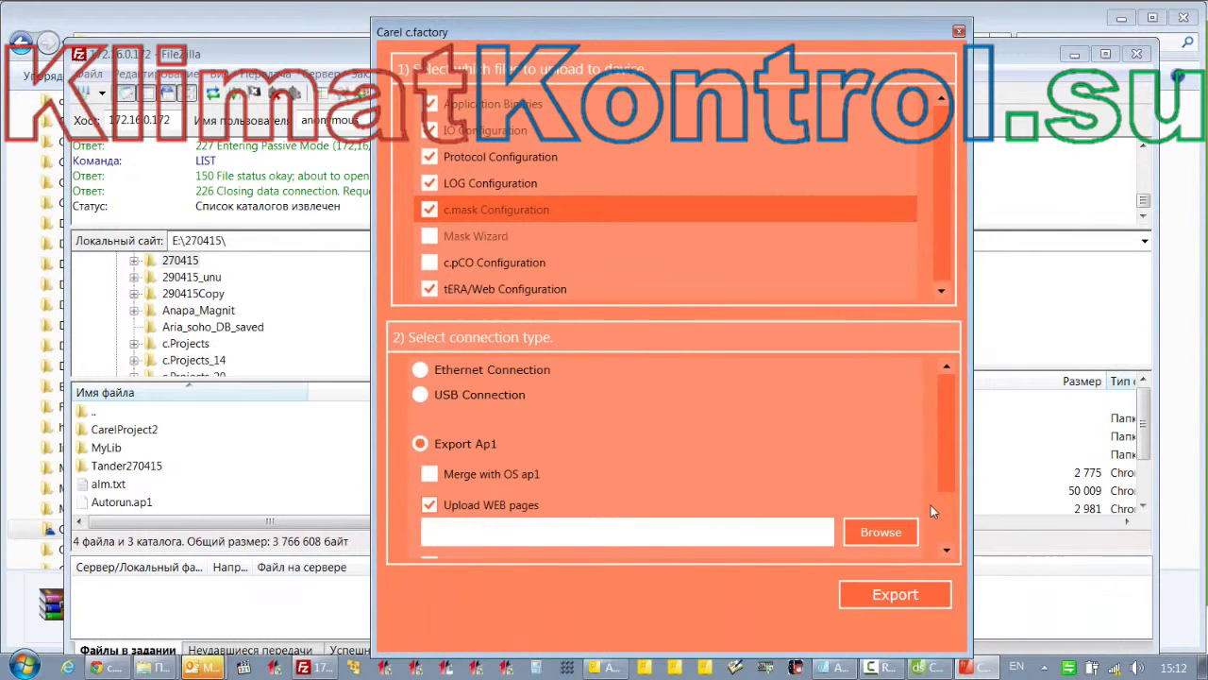
scroll(661, 478, down, 3)
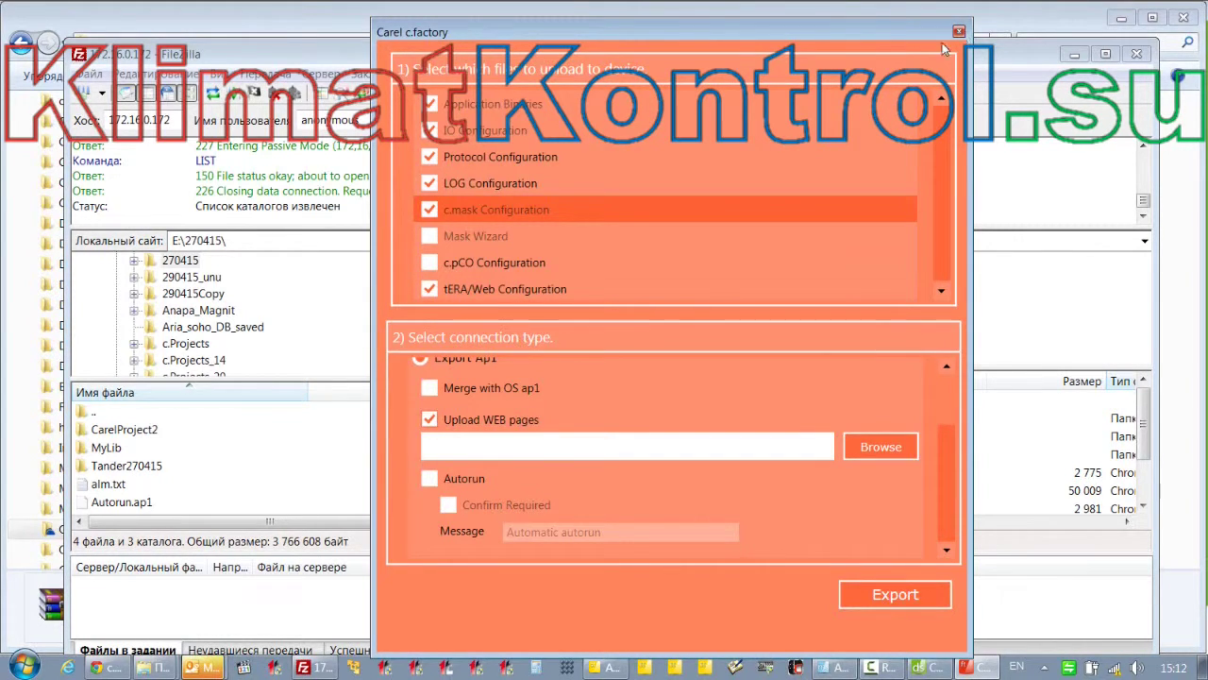
Move the c.factory window aside and open the UPGRADE folder on the controller's remote site in FileZilla.
scroll(947, 414, up, 1)
scroll(945, 408, up, 2)
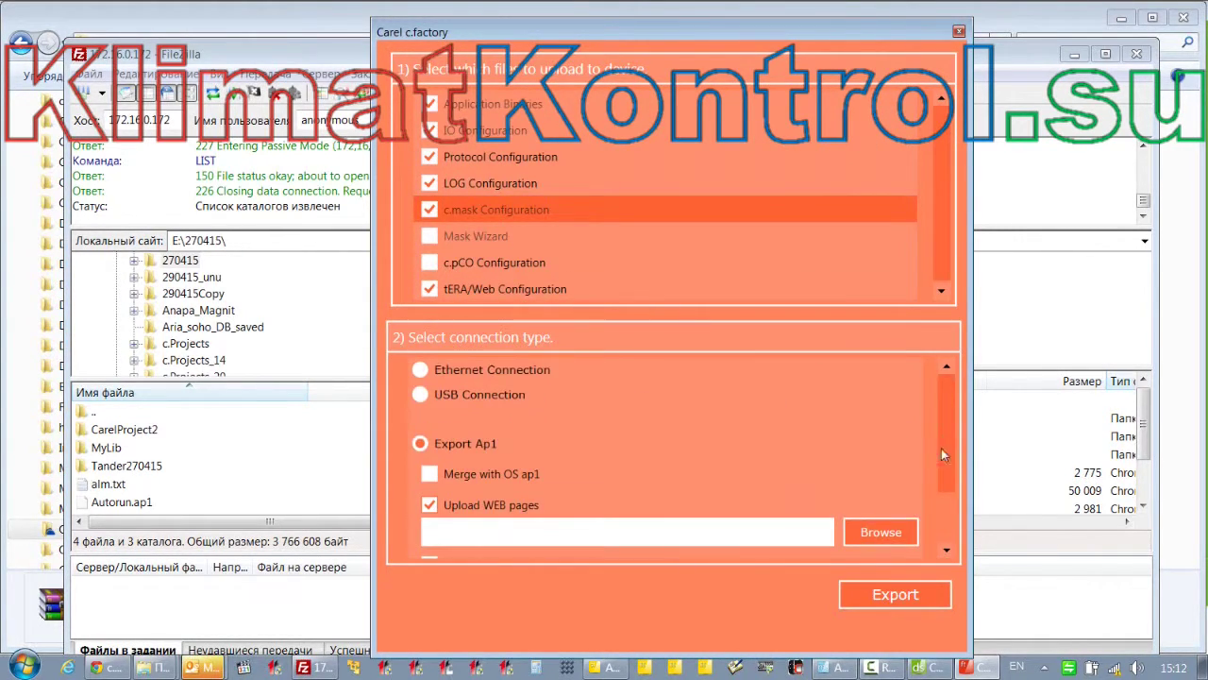
drag(867, 41, 1157, 64)
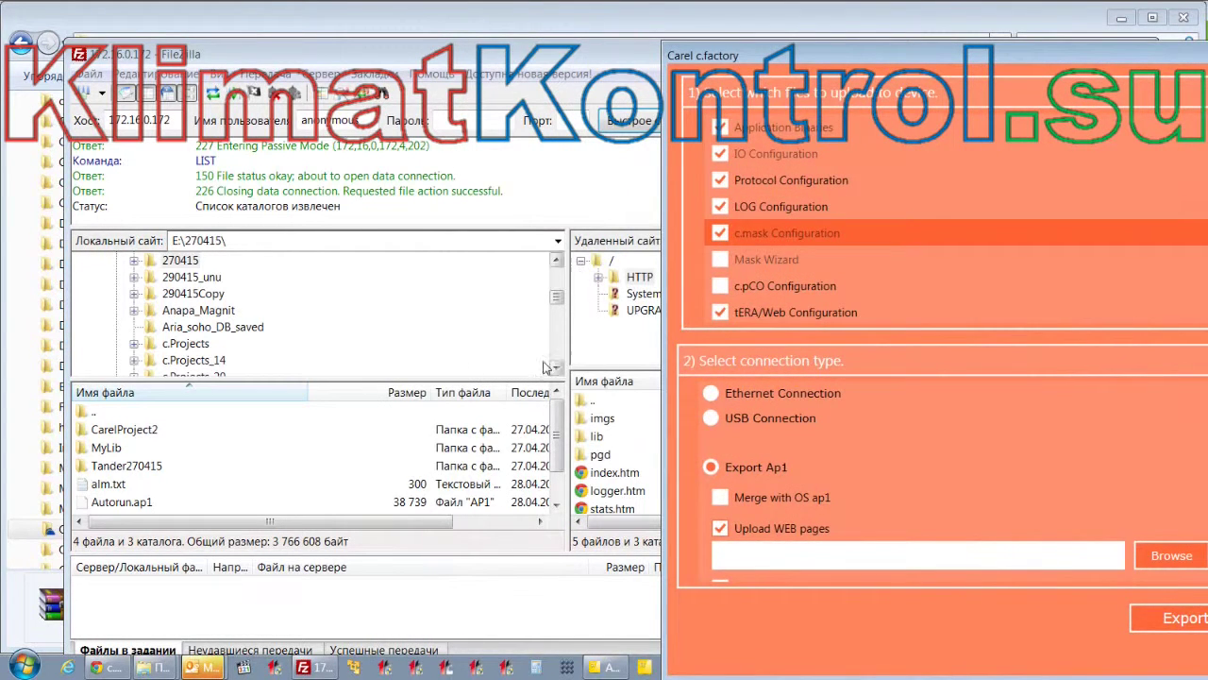
click(639, 276)
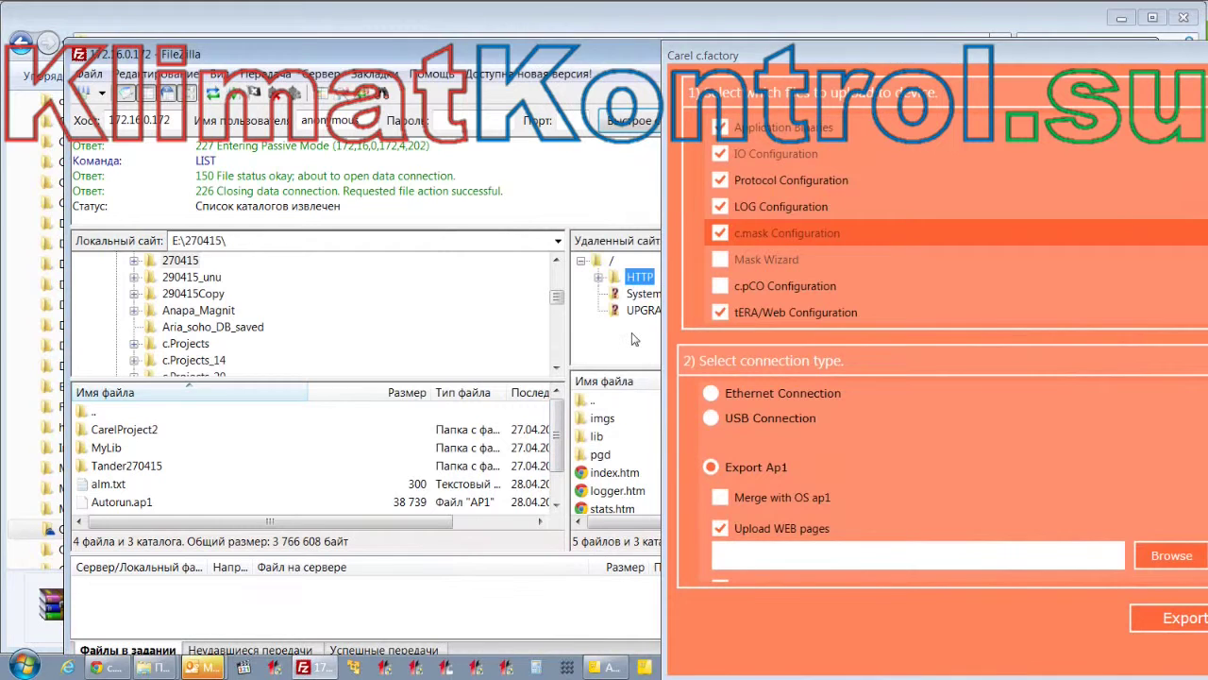
double_click(595, 263)
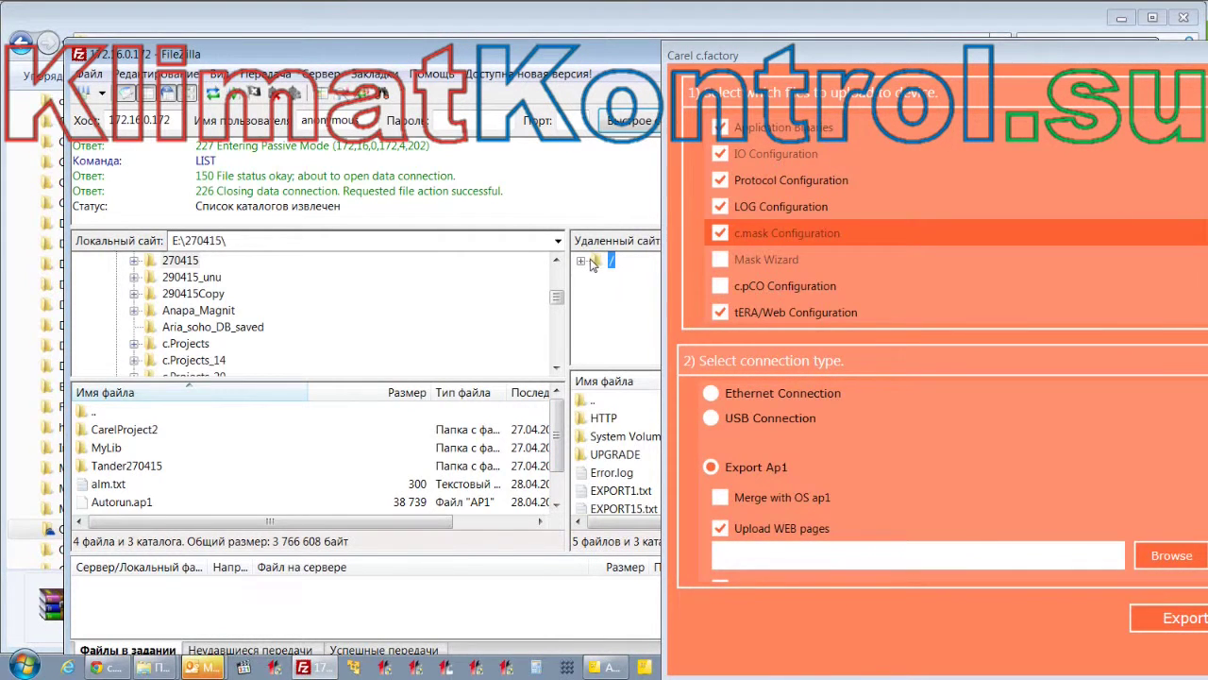
drag(874, 60, 1187, 62)
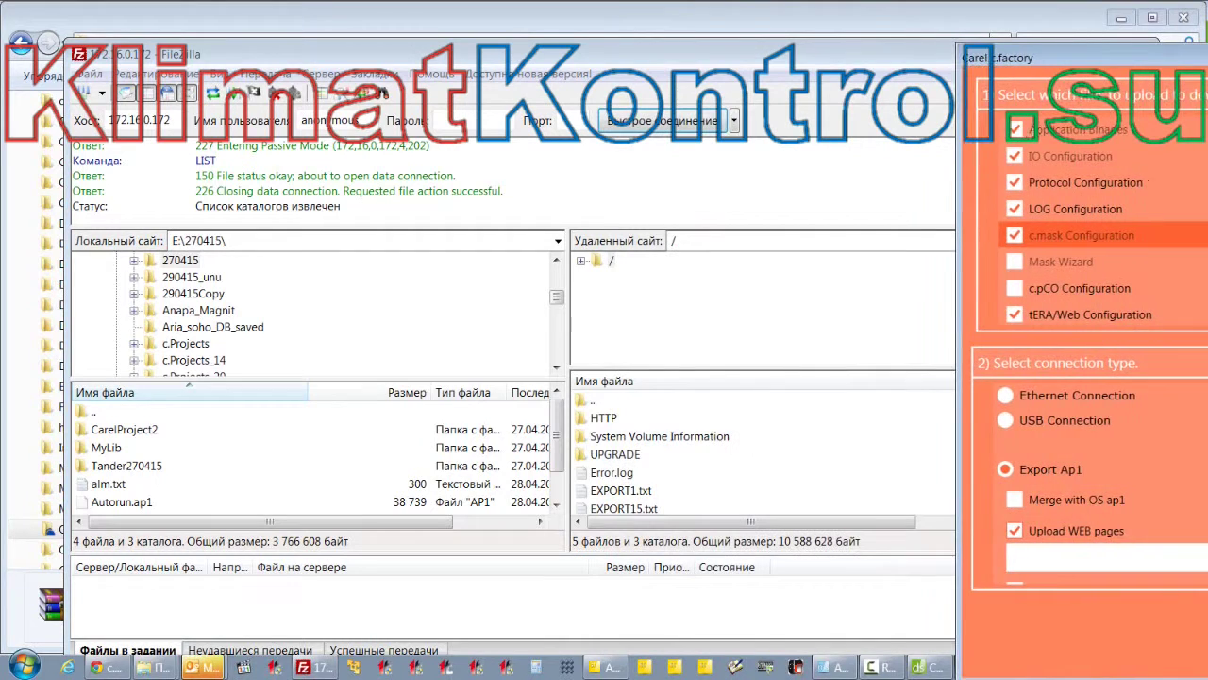
double_click(623, 457)
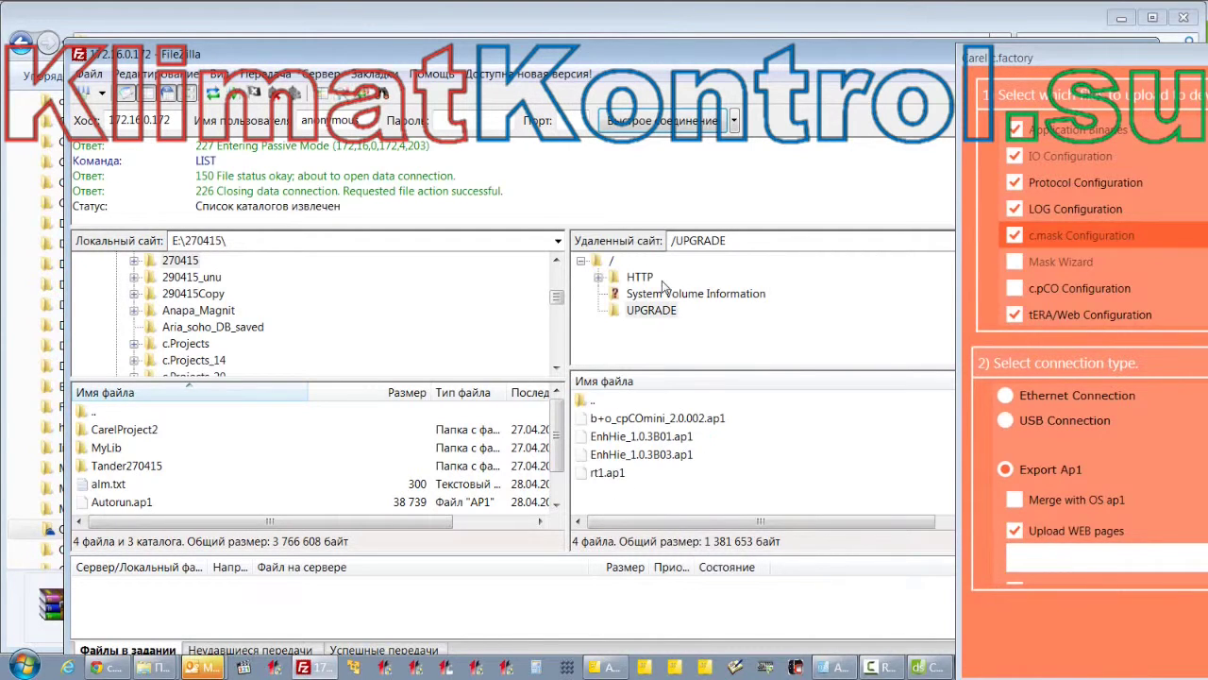
Bring the c.factory window back and choose Ethernet Connection to the controller at 172.16.0.172.
drag(1091, 58, 534, 20)
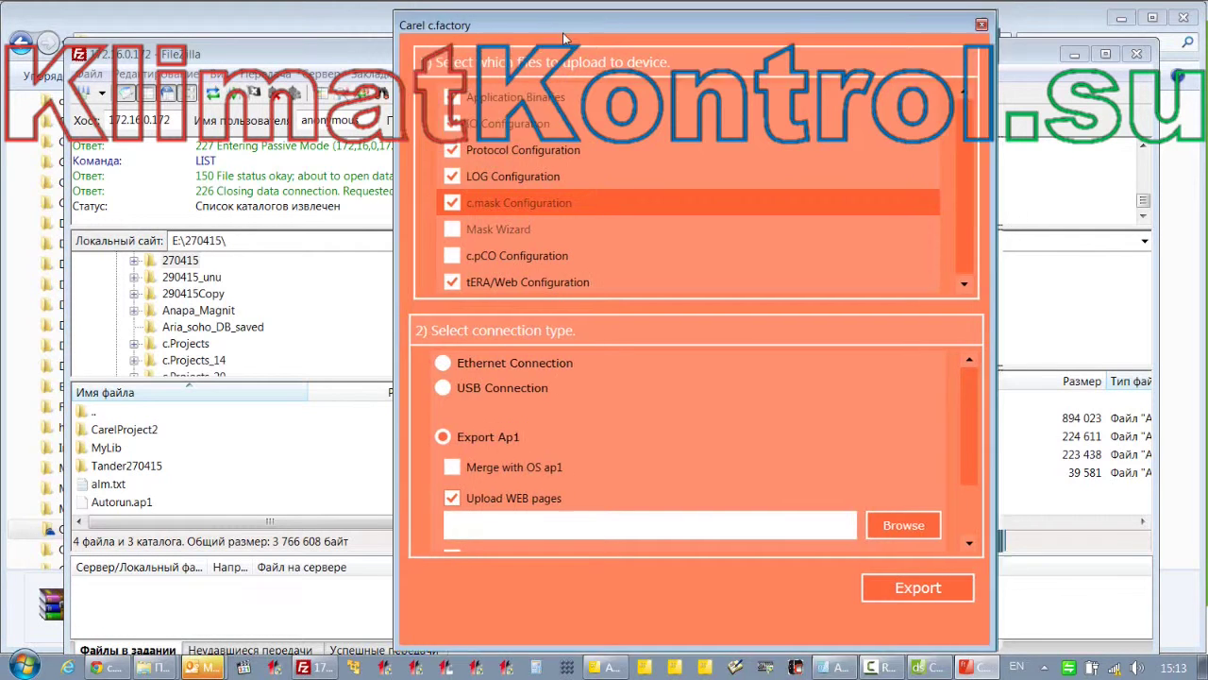
drag(555, 33, 567, 31)
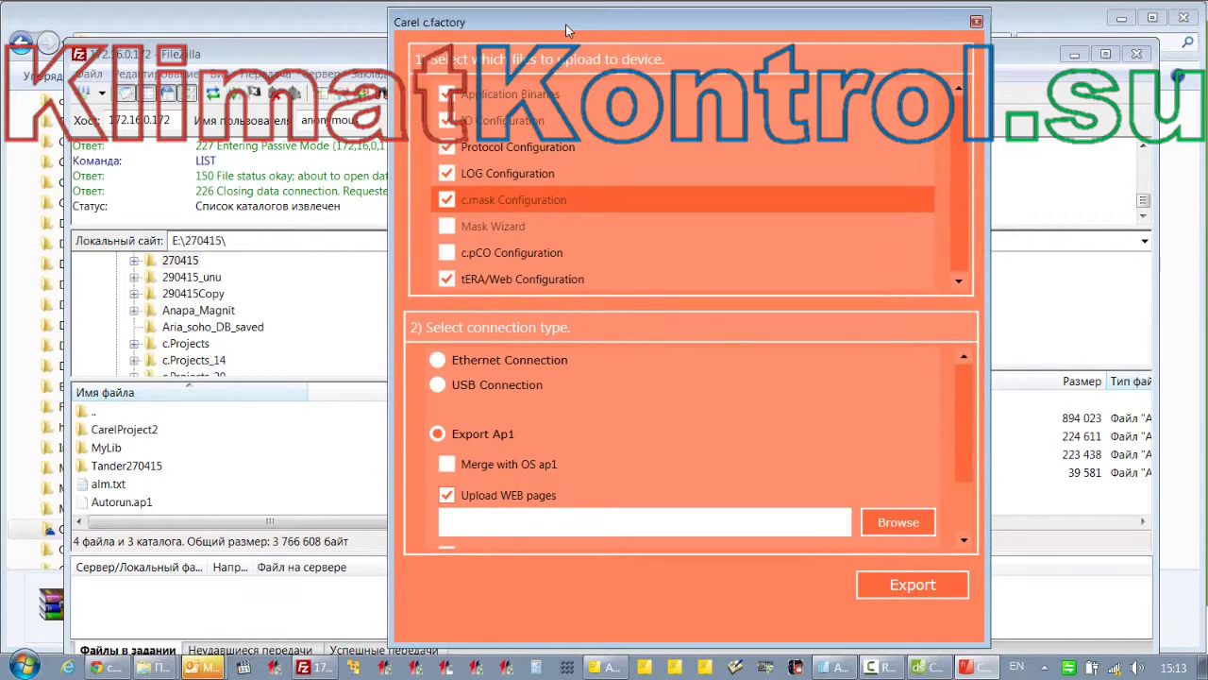
drag(567, 31, 554, 33)
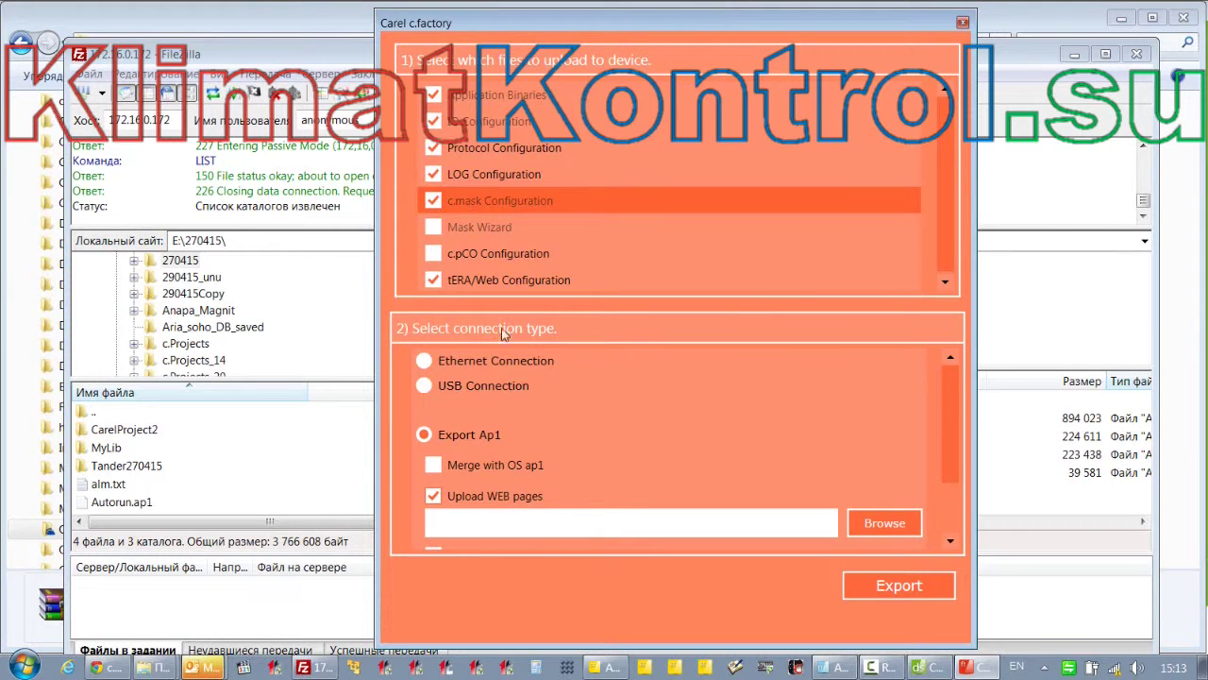
click(424, 360)
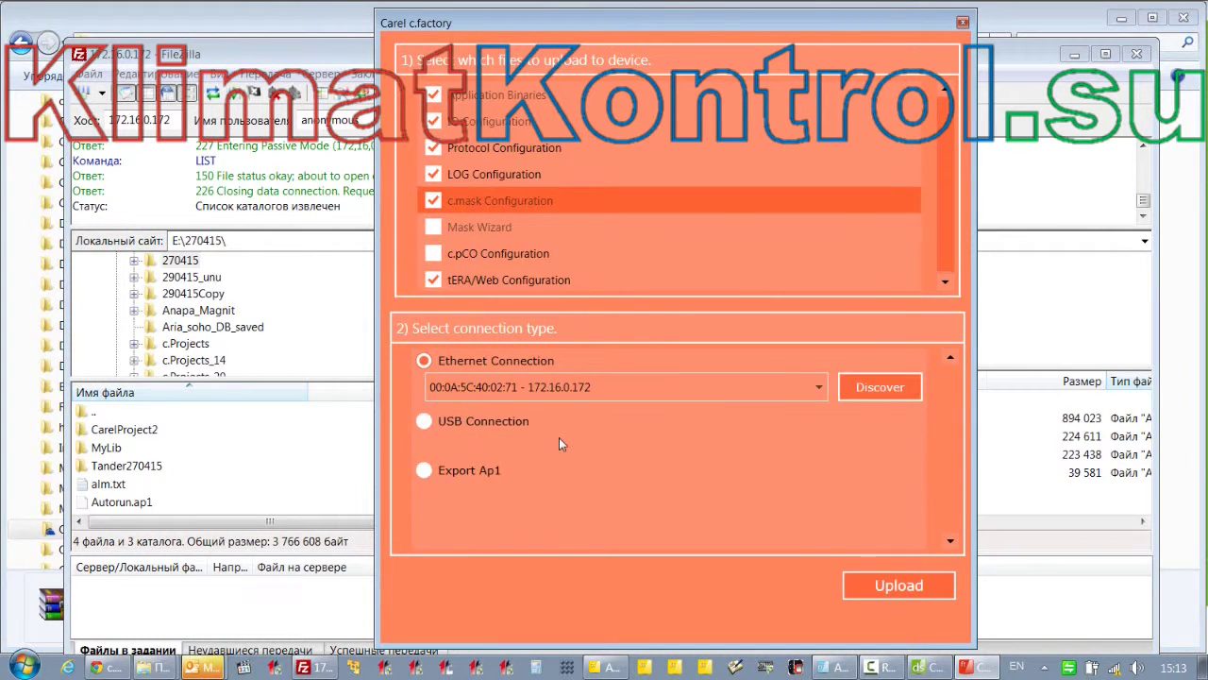
drag(715, 22, 744, 22)
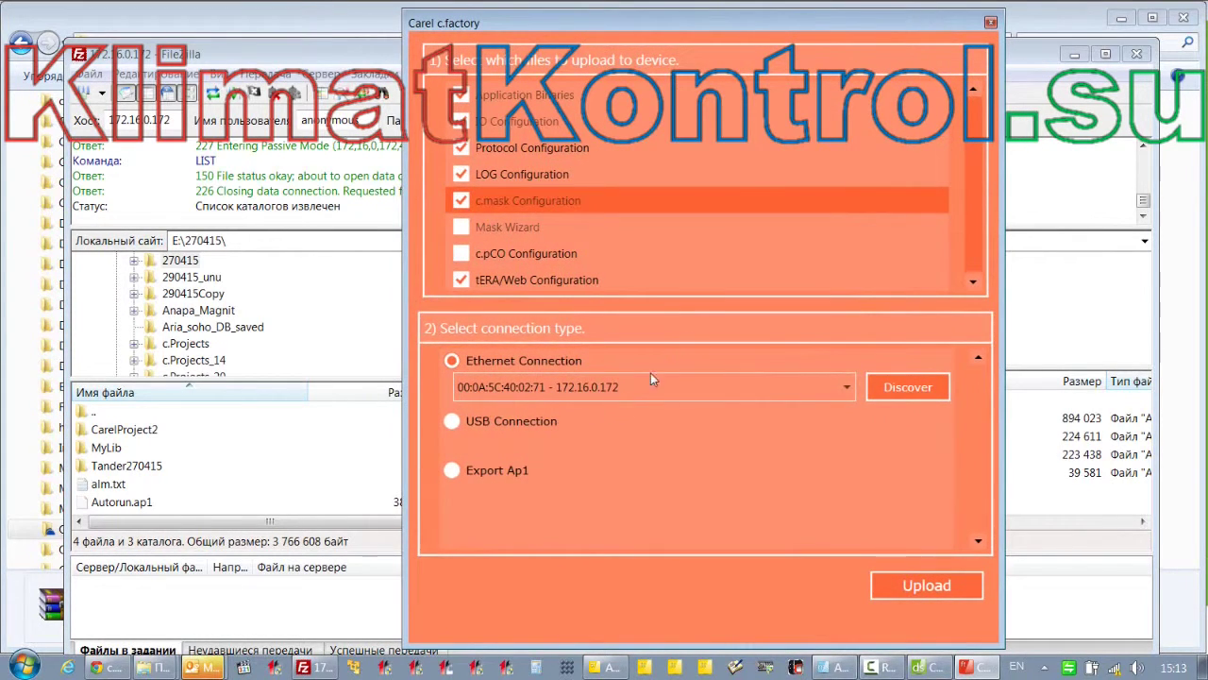
click(457, 360)
click(845, 387)
click(844, 385)
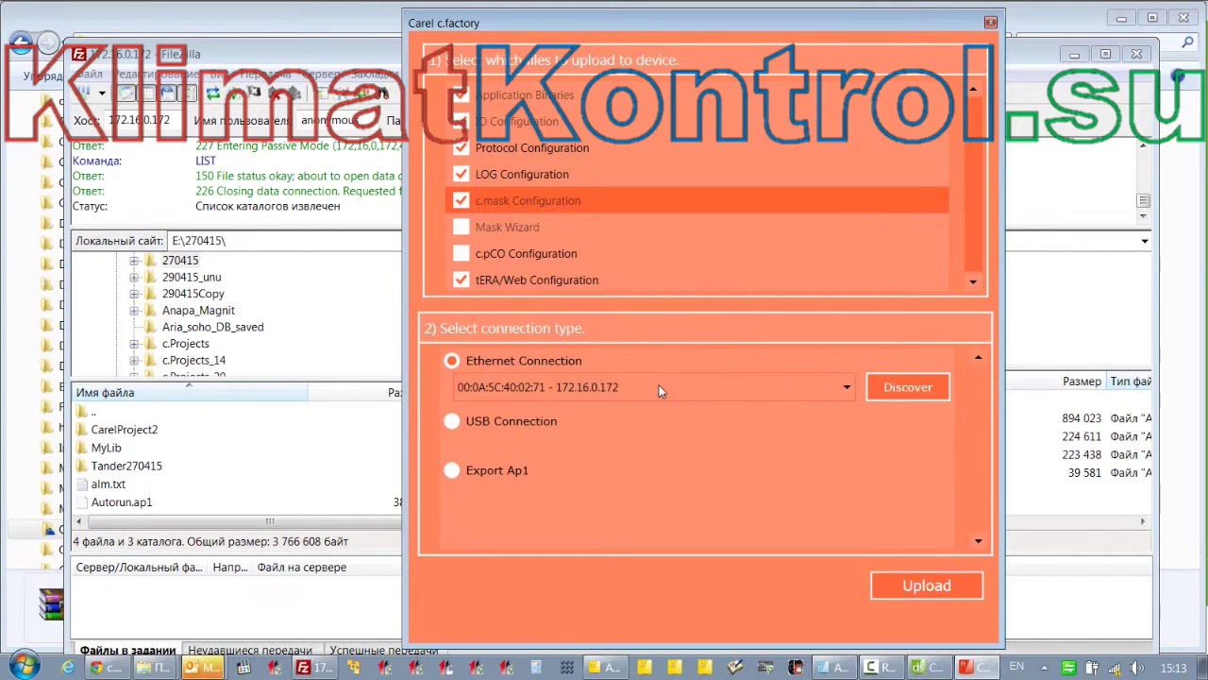
Upload the selected project files to the controller over Ethernet, acknowledge the finished transfer and close c.factory.
click(925, 593)
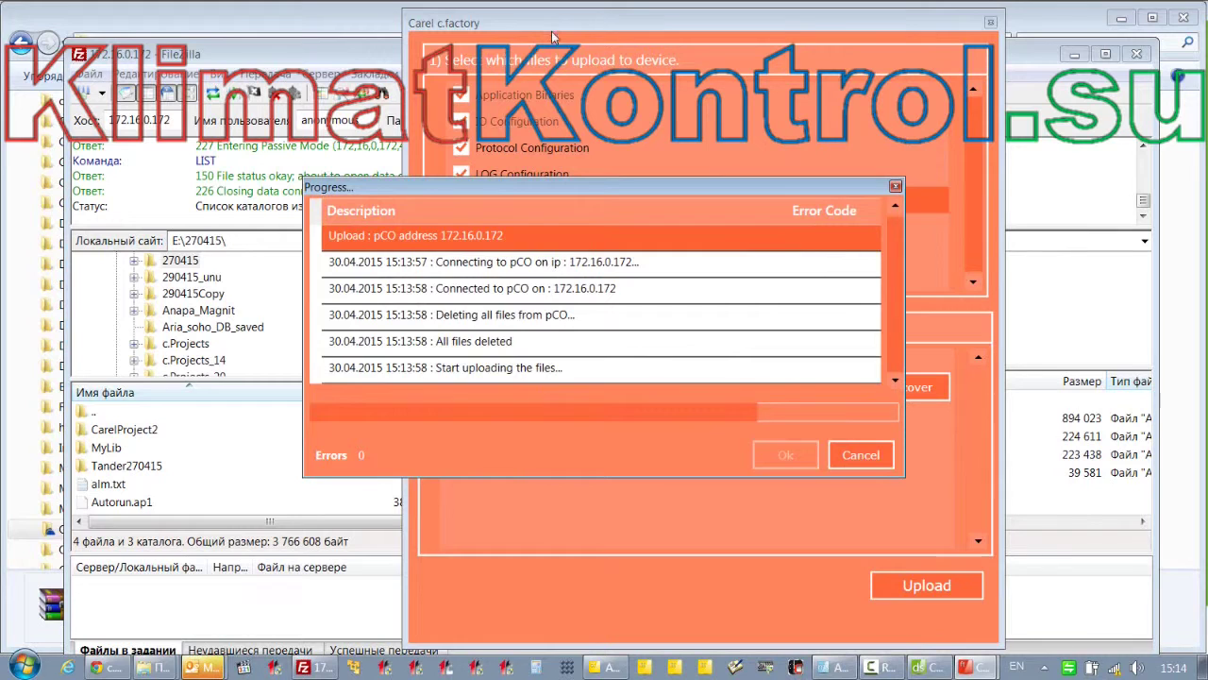
click(23, 666)
click(658, 167)
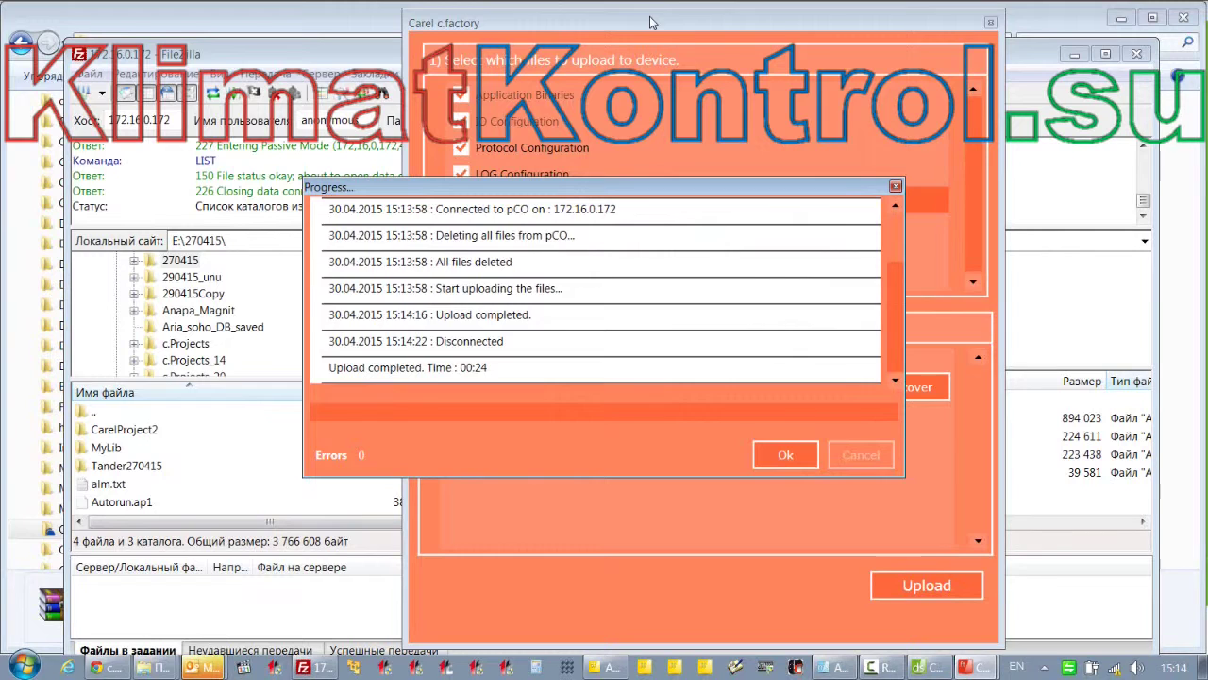
click(796, 457)
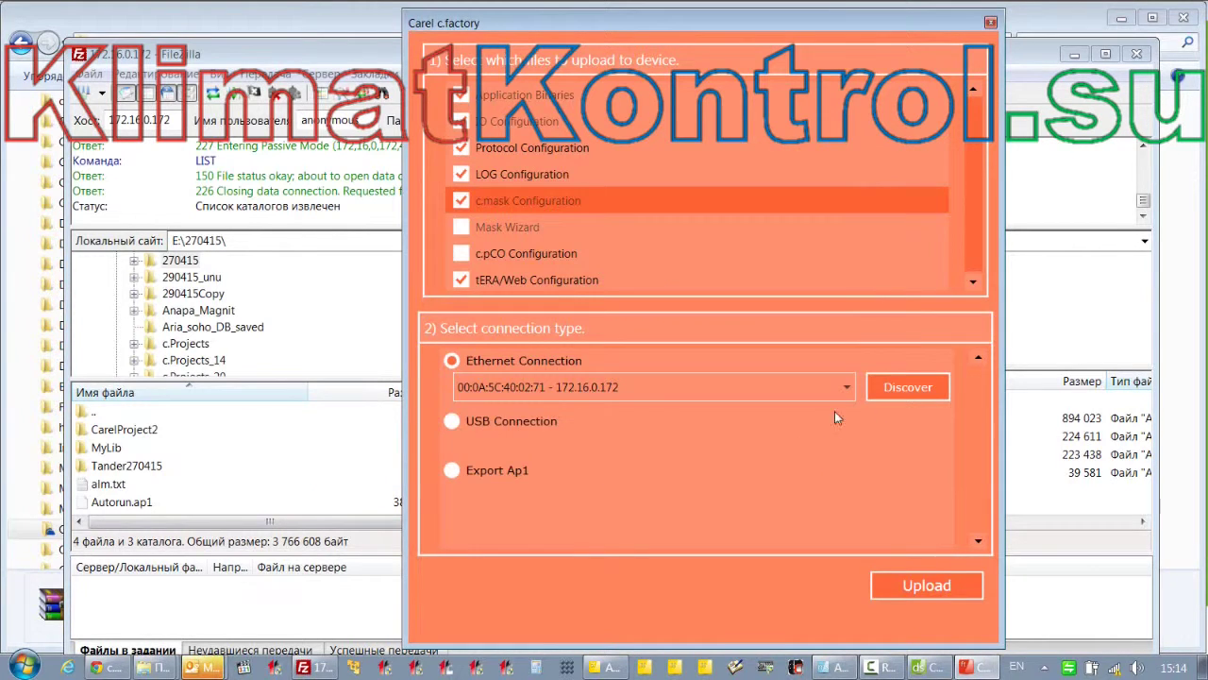
click(990, 22)
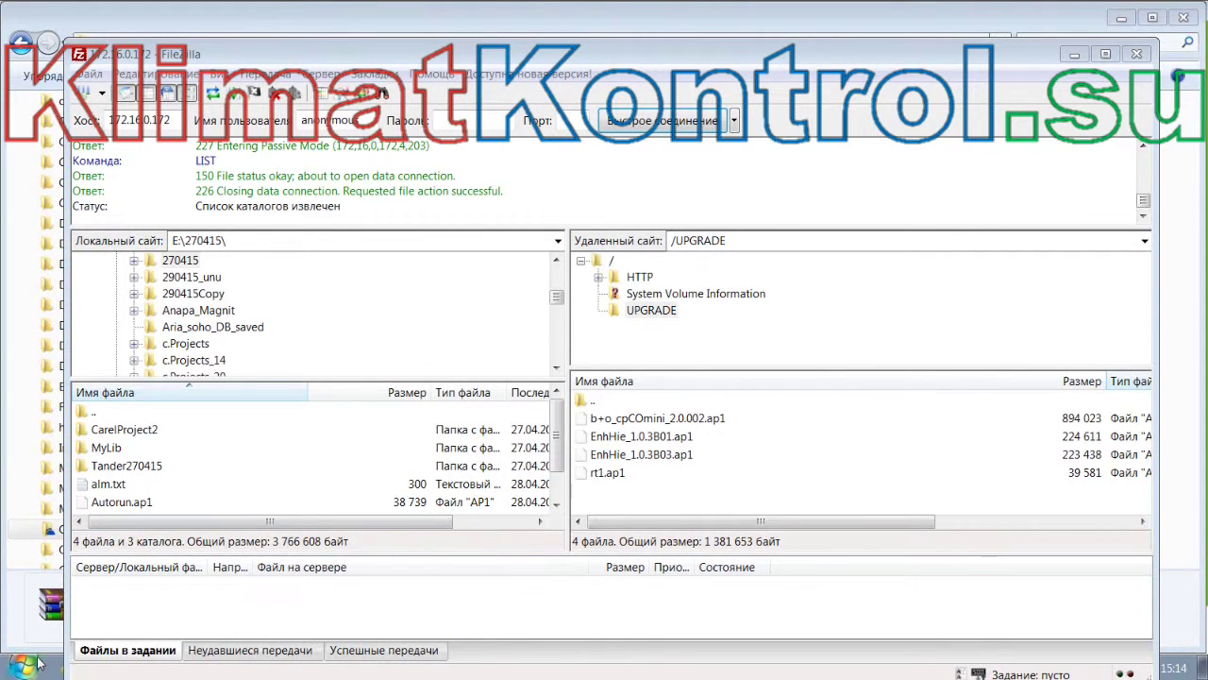
Minimize FileZilla and switch to Chrome, showing the controller's C.pCO Virtual Display page.
click(1075, 54)
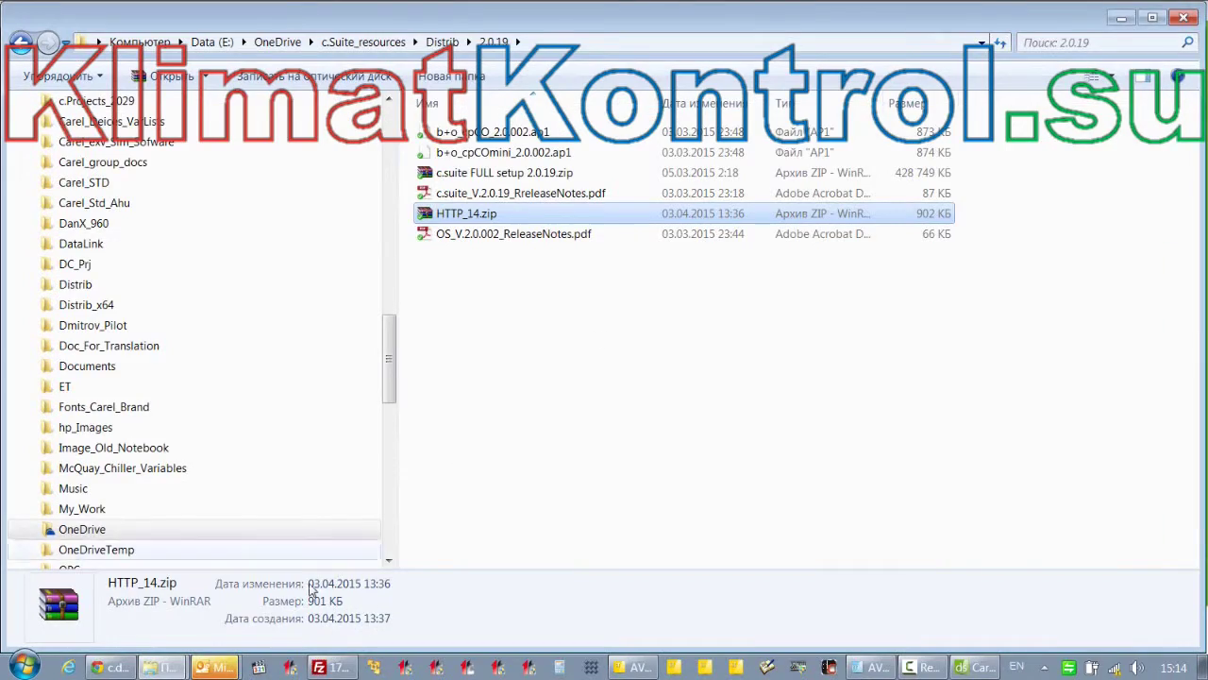
click(106, 667)
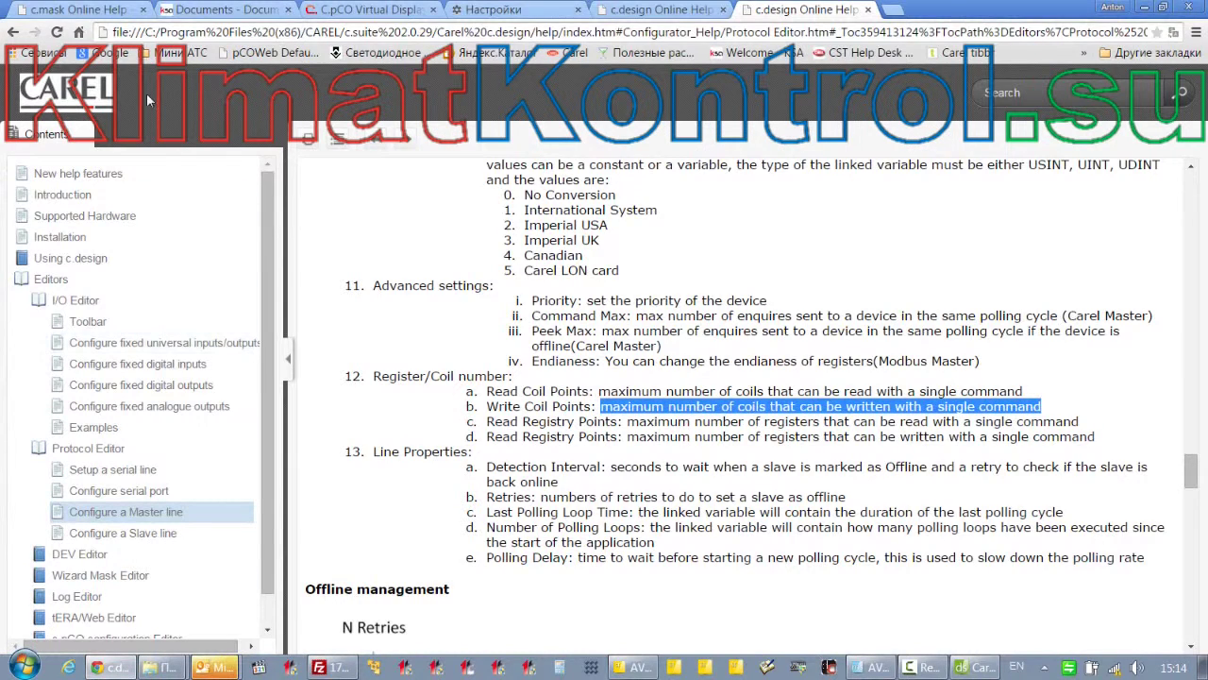
click(357, 10)
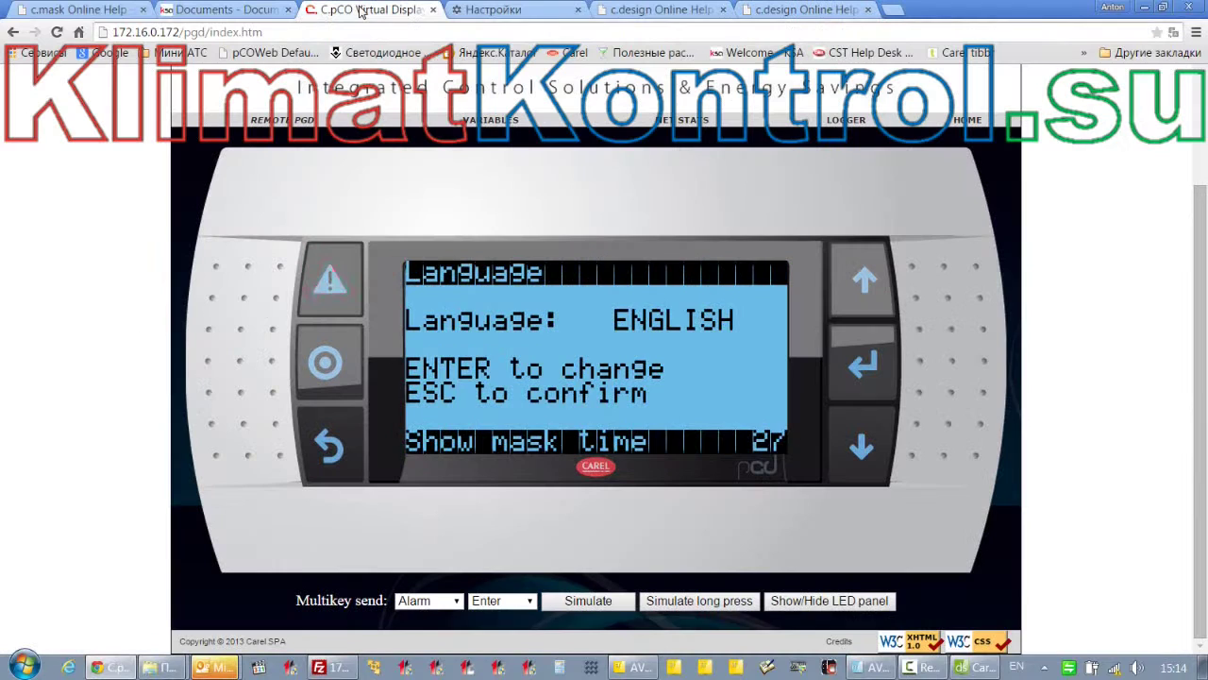
Check the alarm screens on the controller's virtual display and return from Unit On/Off to the main status screen.
click(332, 282)
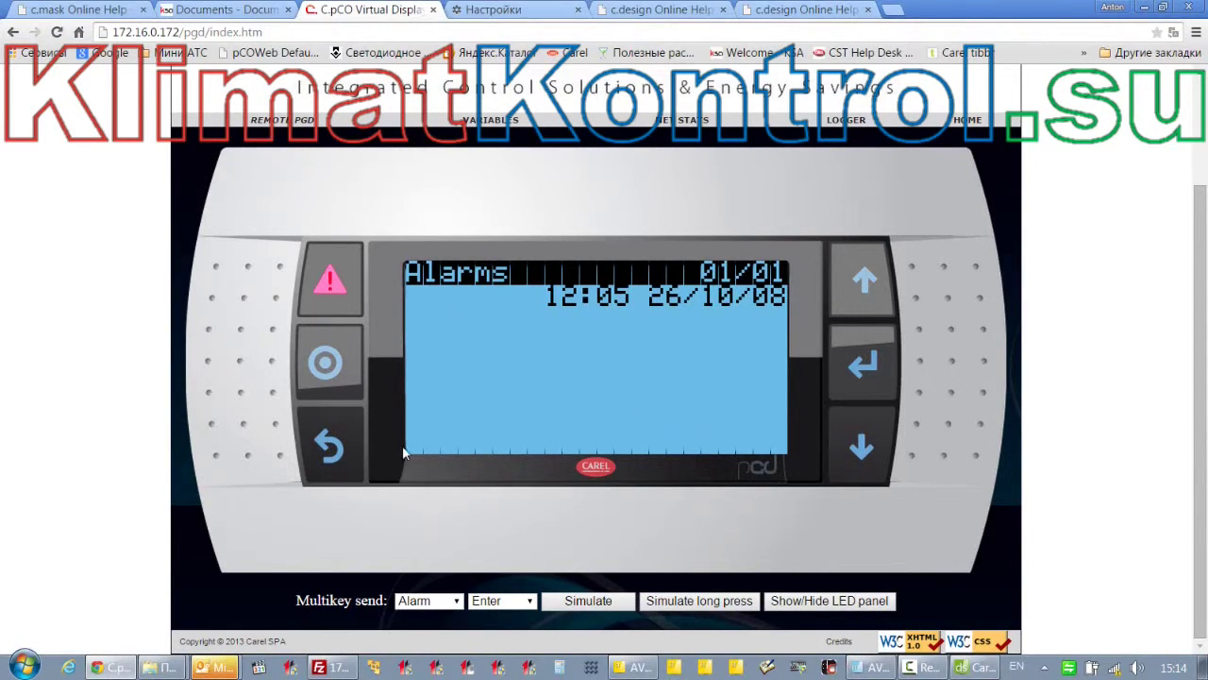
click(337, 454)
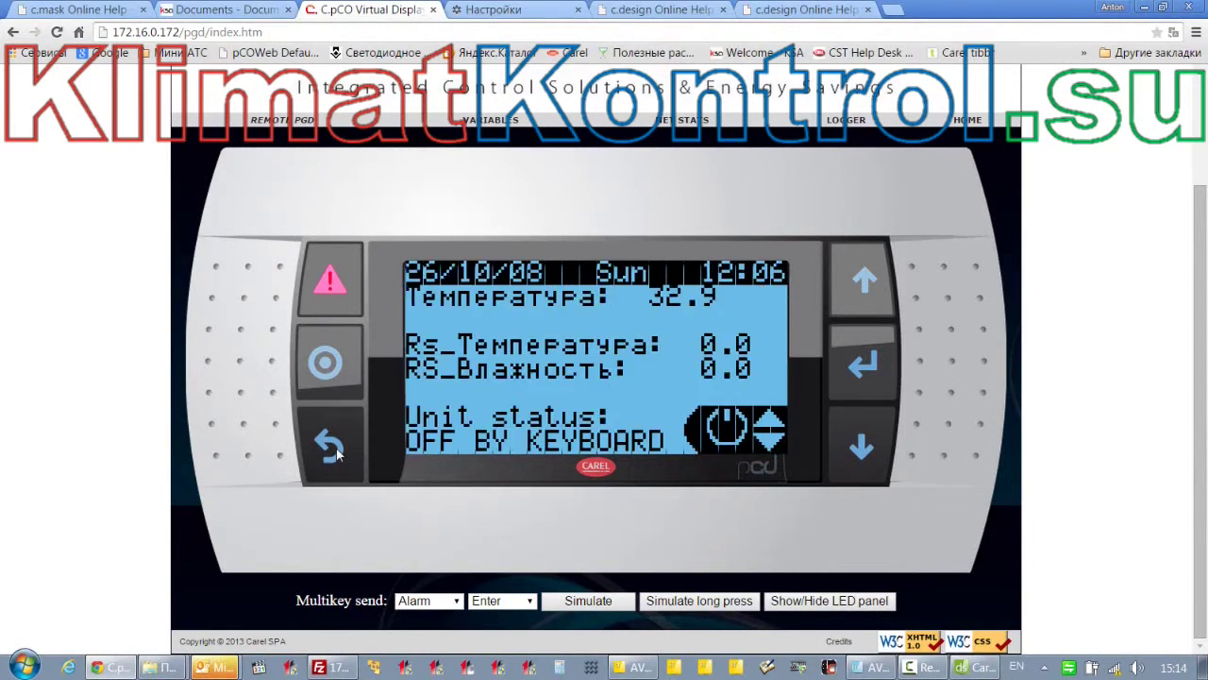
click(338, 292)
click(864, 435)
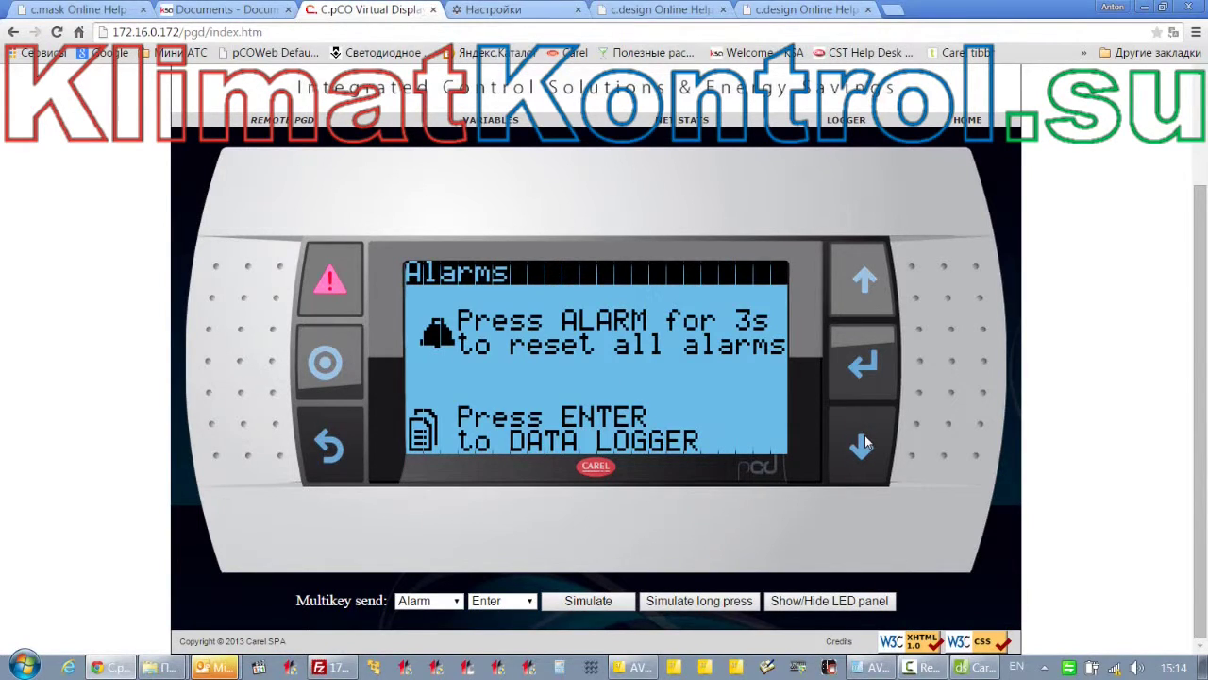
click(870, 375)
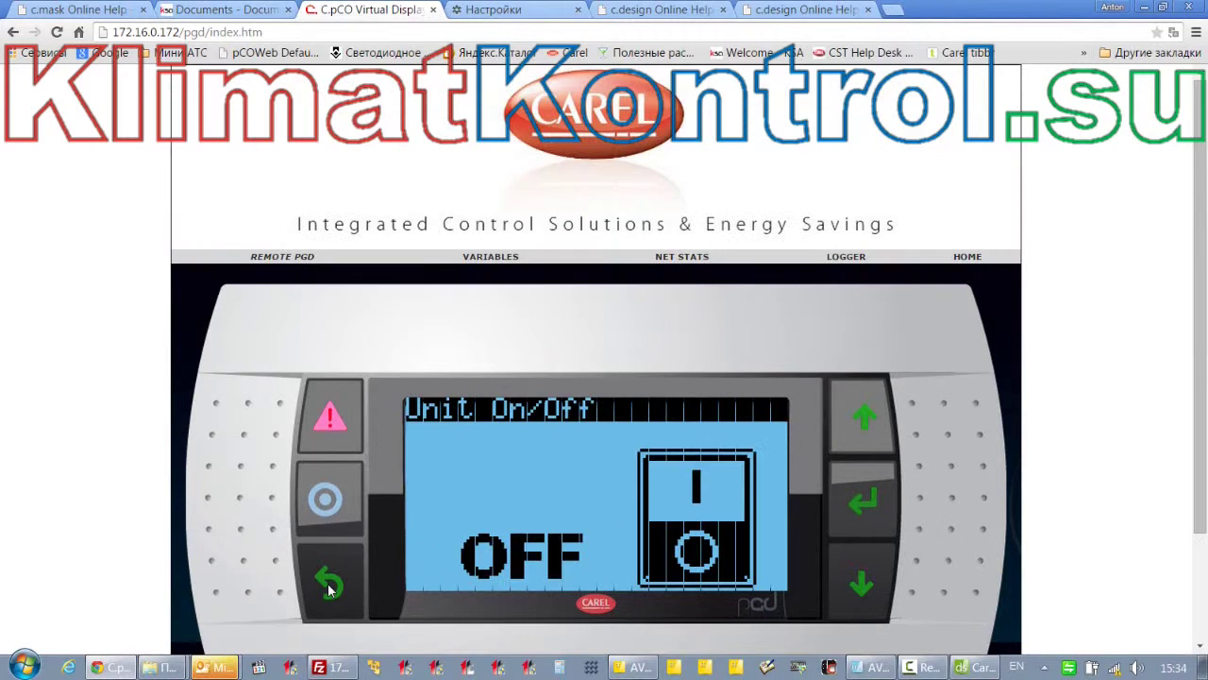
click(329, 585)
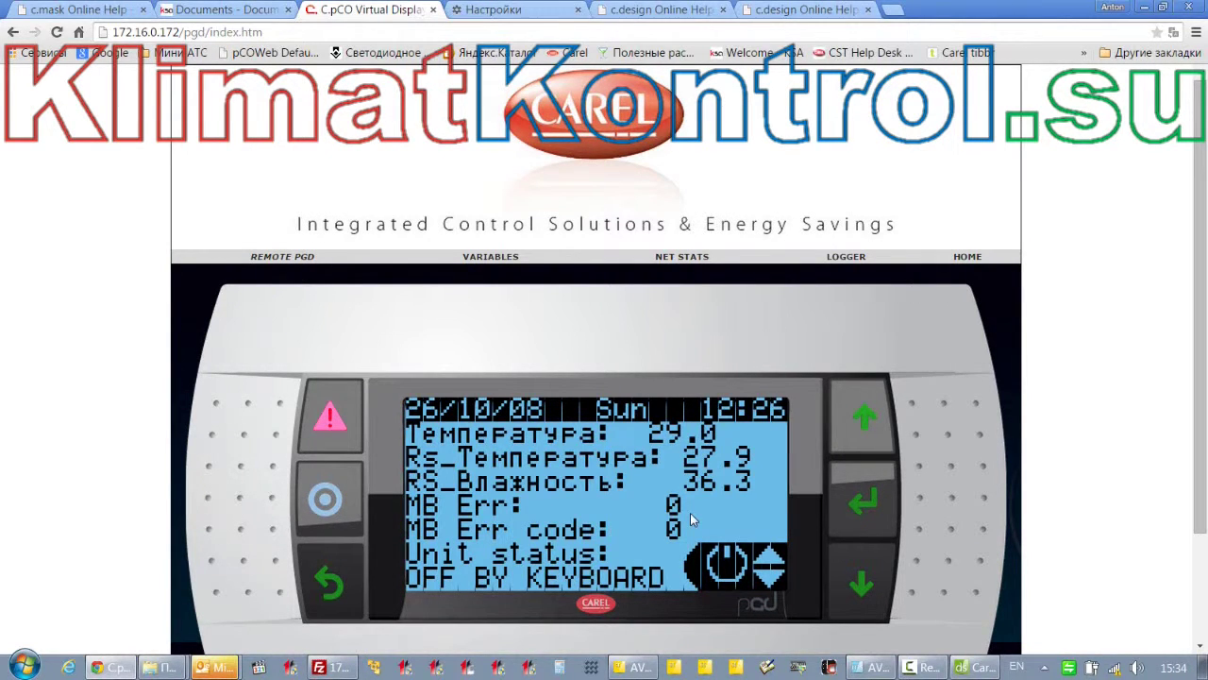